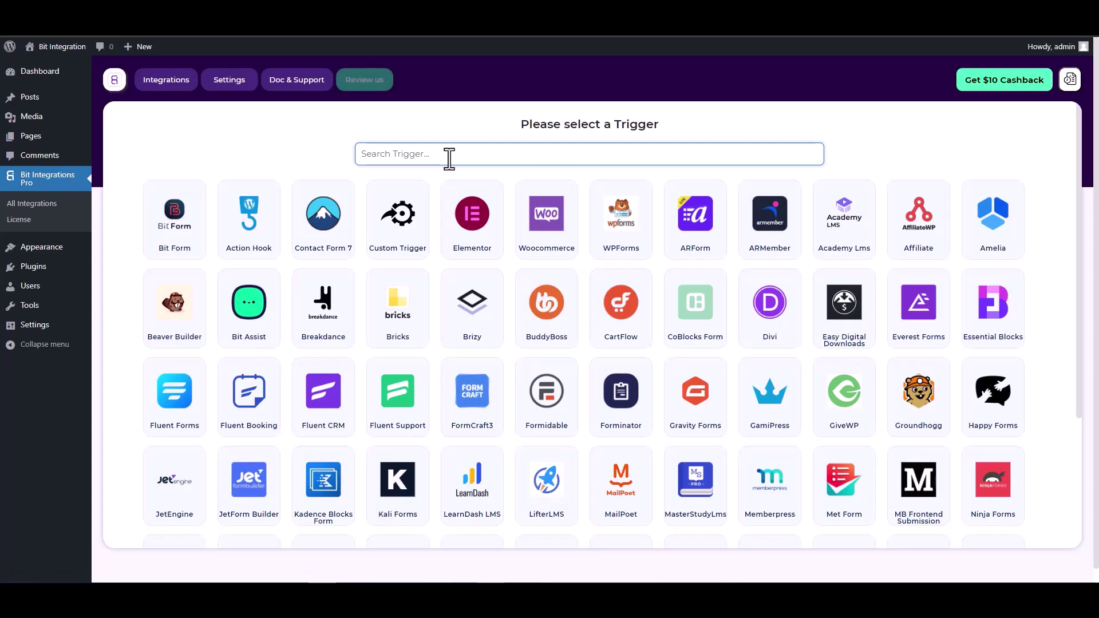
# Pick CoBlocks Form as the trigger and start fetching a submission, then go to the Coblock page editor.
pyautogui.write('co')
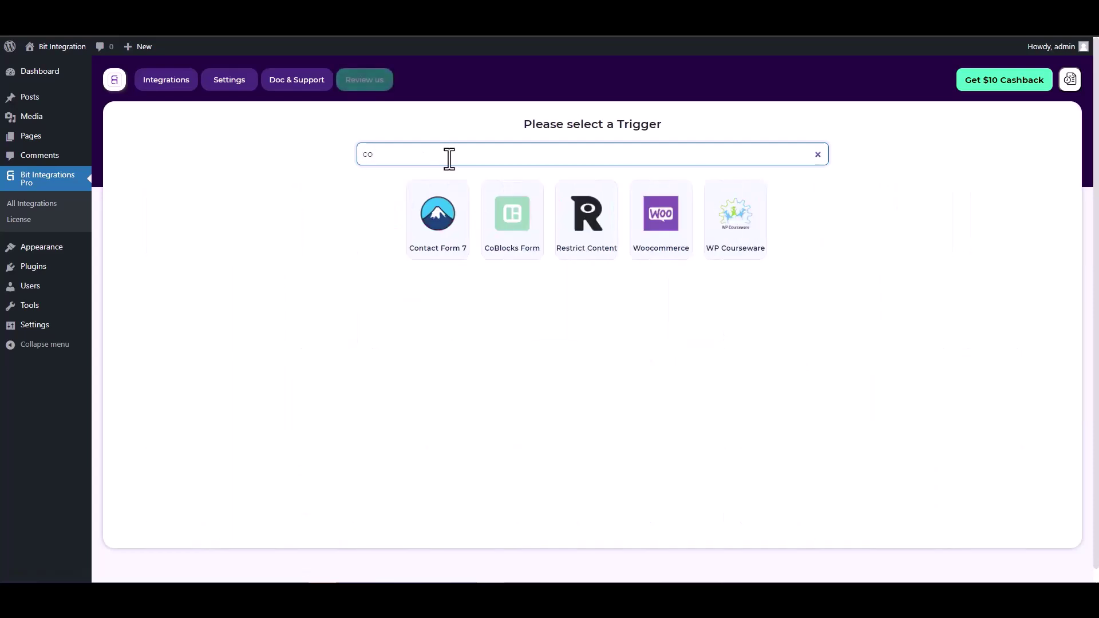
pyautogui.click(511, 213)
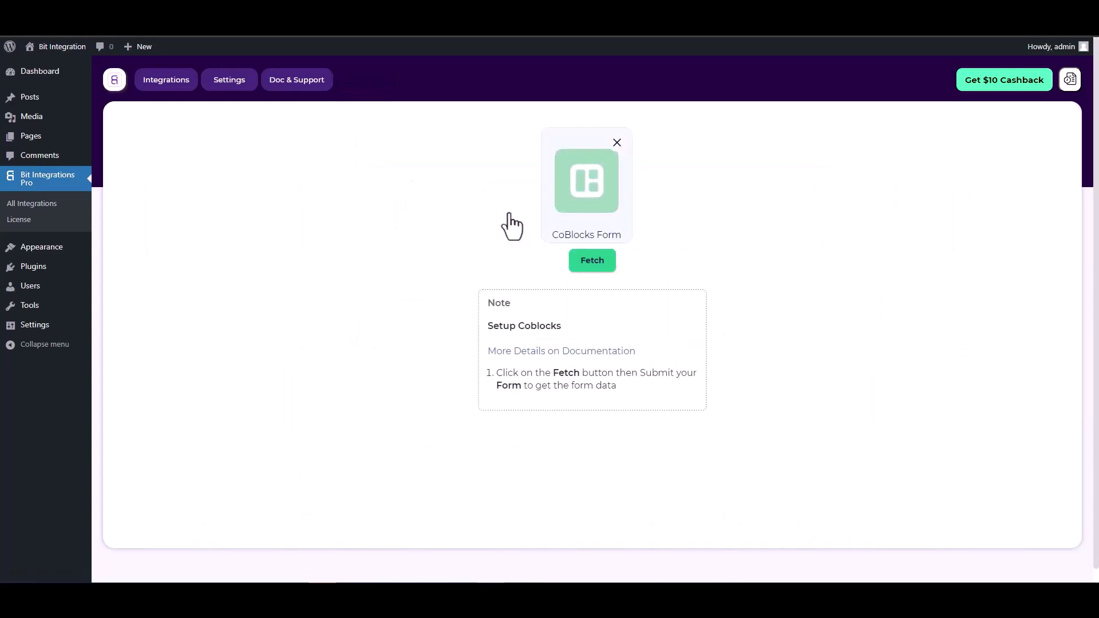
pyautogui.click(583, 262)
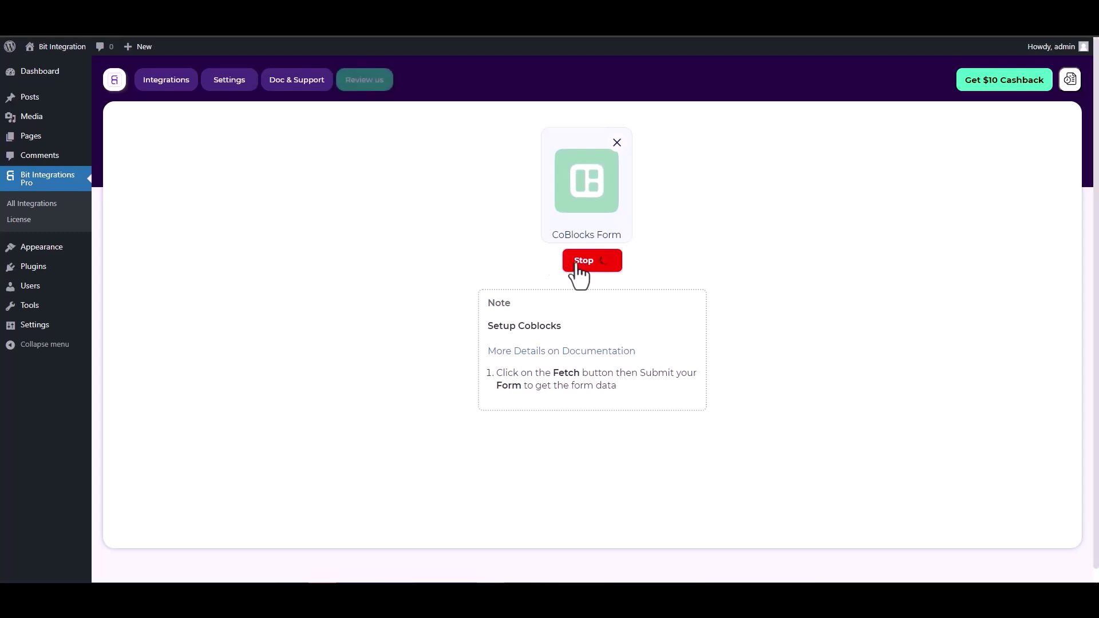
pyautogui.hotkey('ctrl', 'Tab')
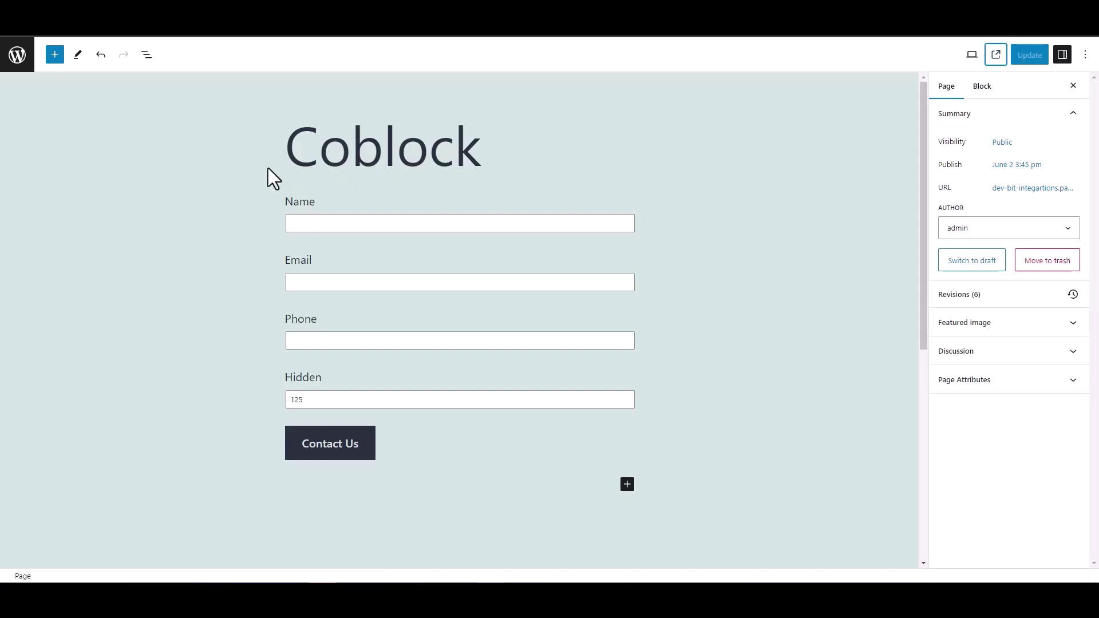
pyautogui.doubleClick(283, 379)
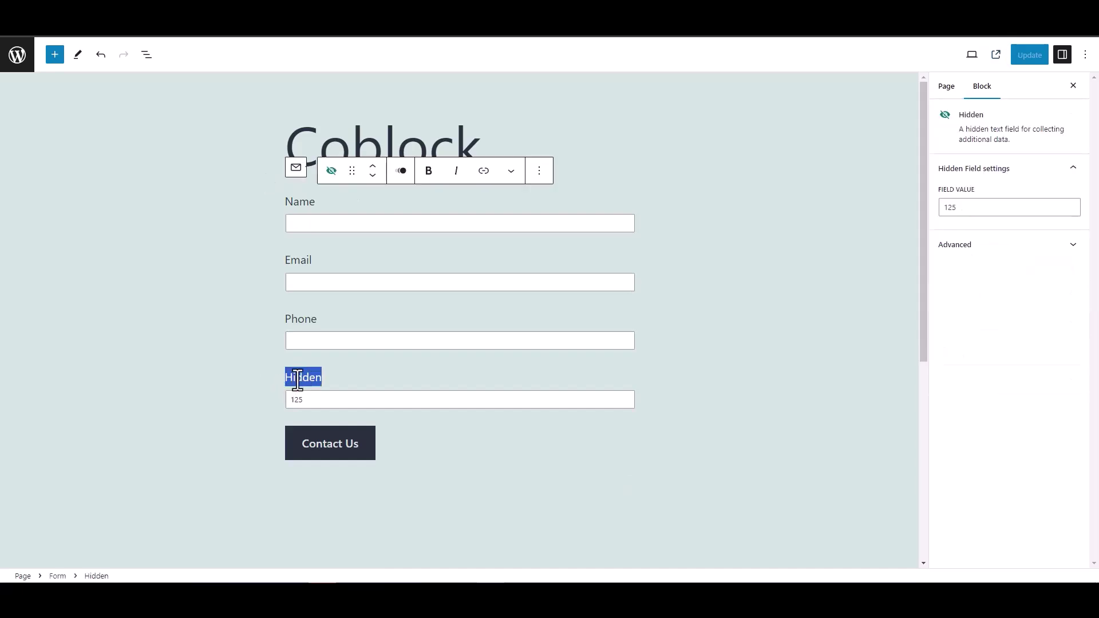
pyautogui.click(233, 338)
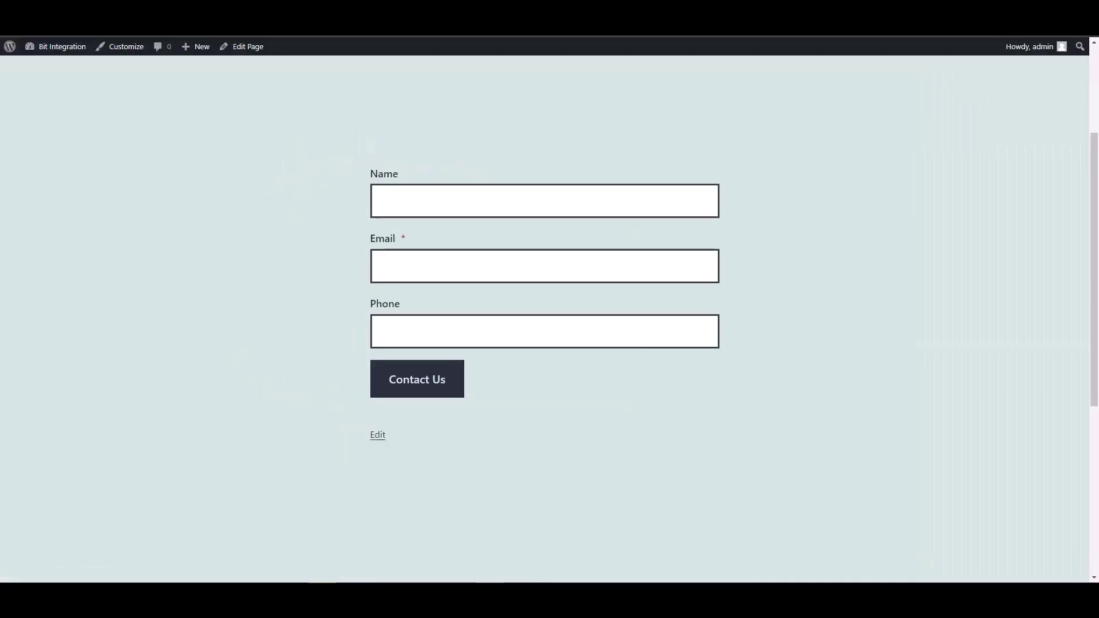
pyautogui.click(414, 204)
pyautogui.write('test')
pyautogui.press('Tab')
pyautogui.write('test@')
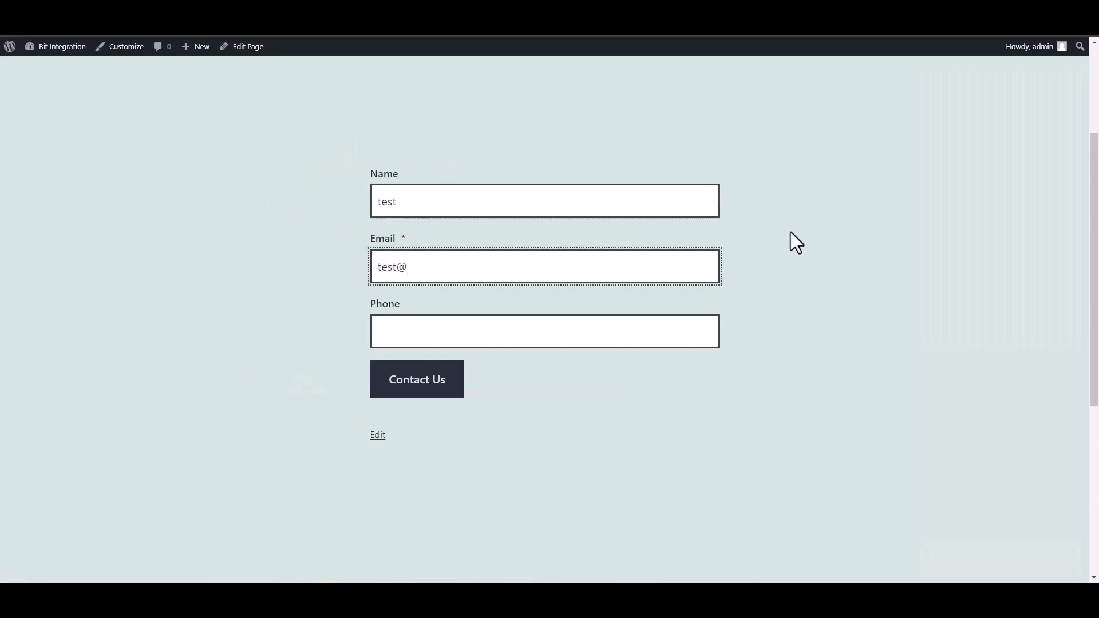
pyautogui.write('test.com')
pyautogui.click(658, 334)
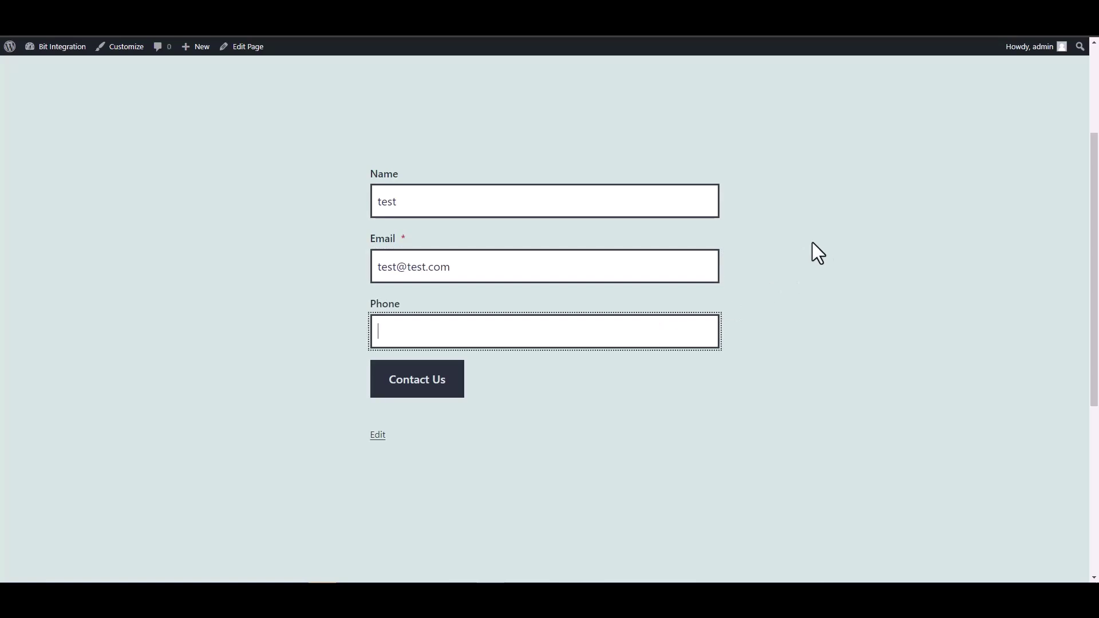
pyautogui.write('12345678')
pyautogui.click(455, 390)
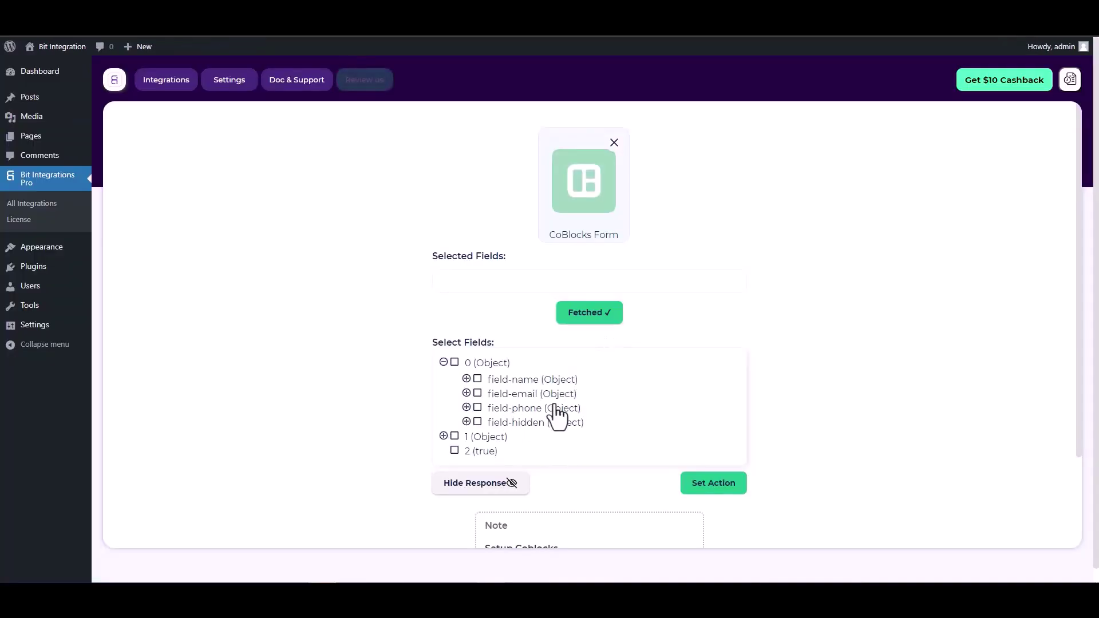
# Select the fetched fields field-name, field-email, field-phone and field-hidden.
pyautogui.click(477, 379)
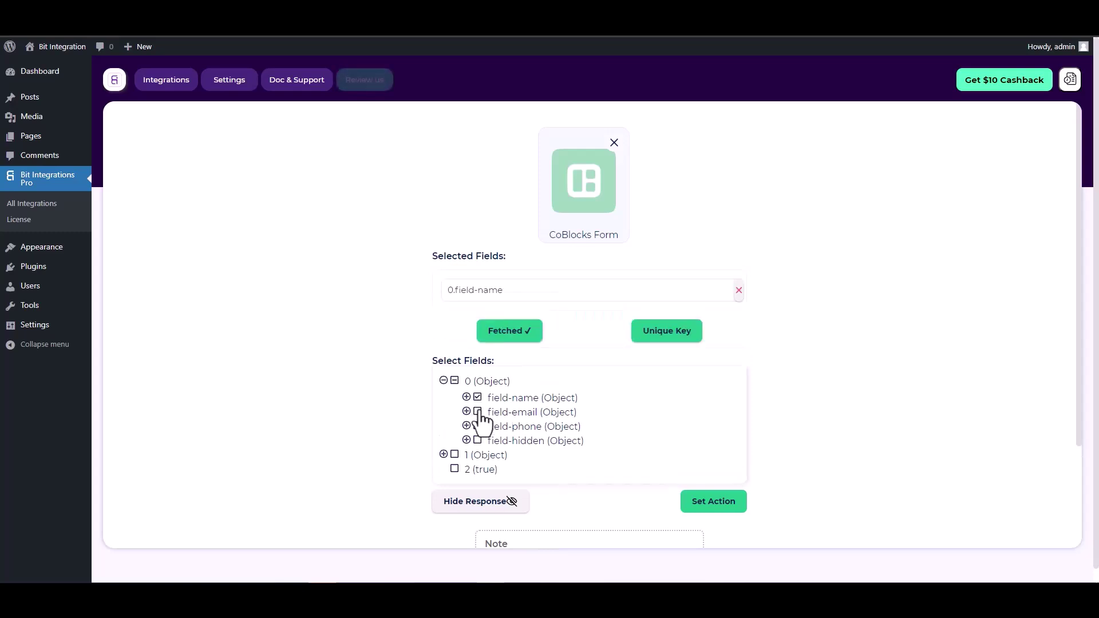
pyautogui.click(478, 411)
pyautogui.click(478, 455)
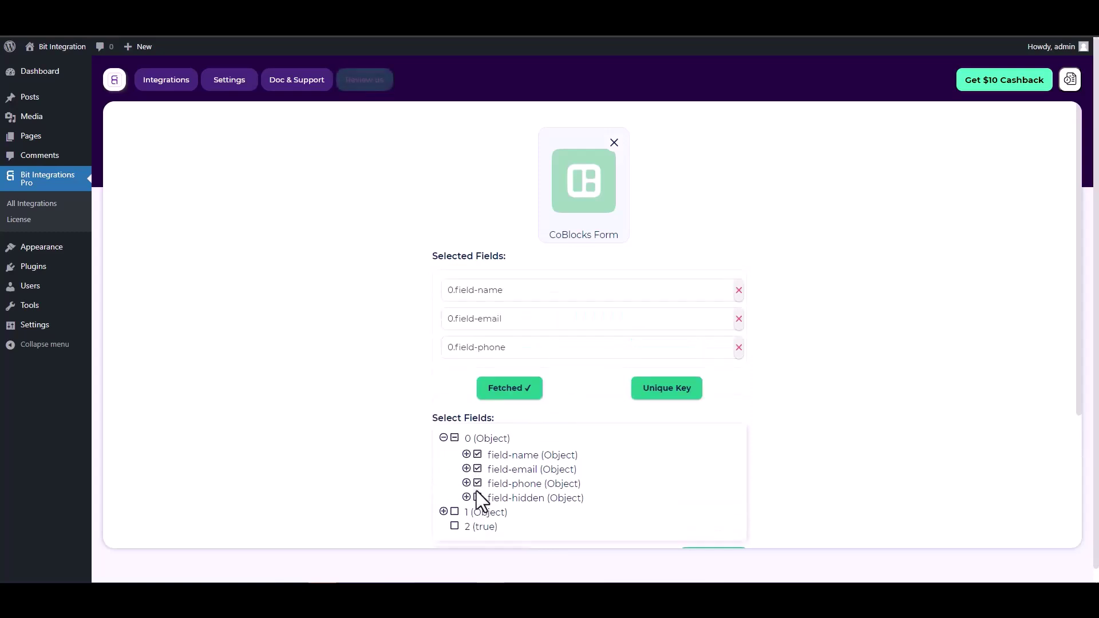
pyautogui.click(478, 498)
pyautogui.scroll(-1, 586, 353)
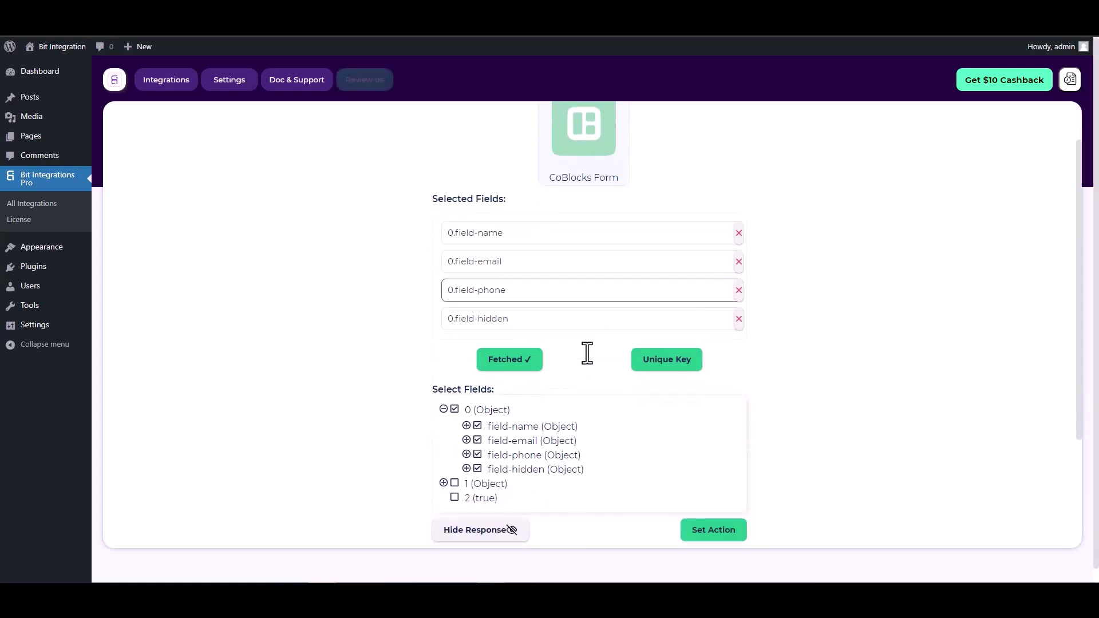
# Set 0.field-hidden as the unique primary key.
pyautogui.click(663, 370)
pyautogui.click(600, 318)
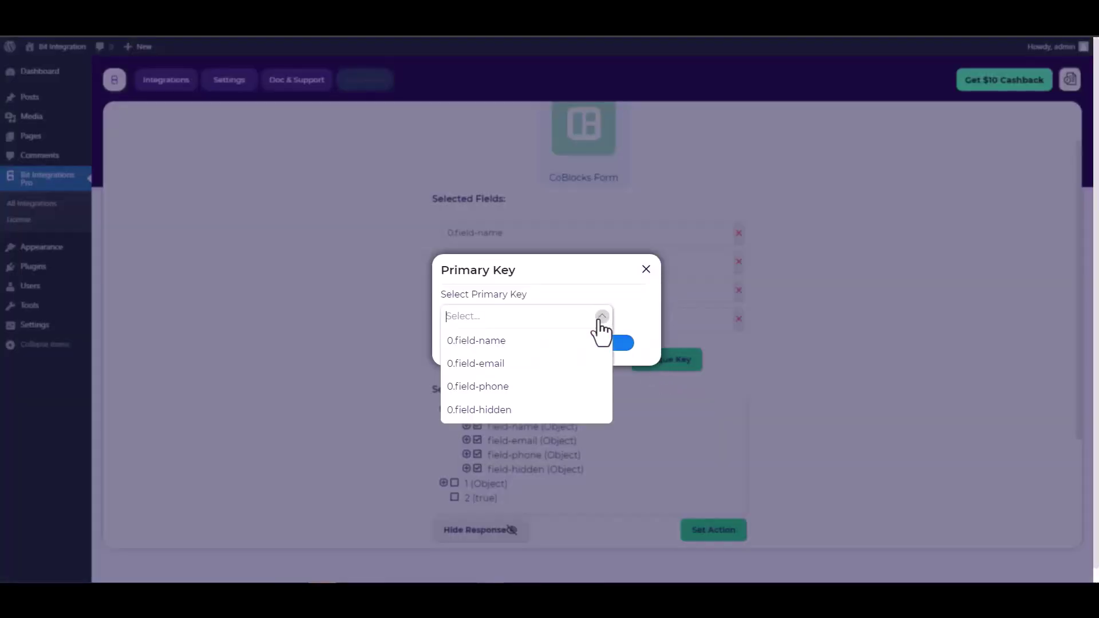
pyautogui.click(490, 410)
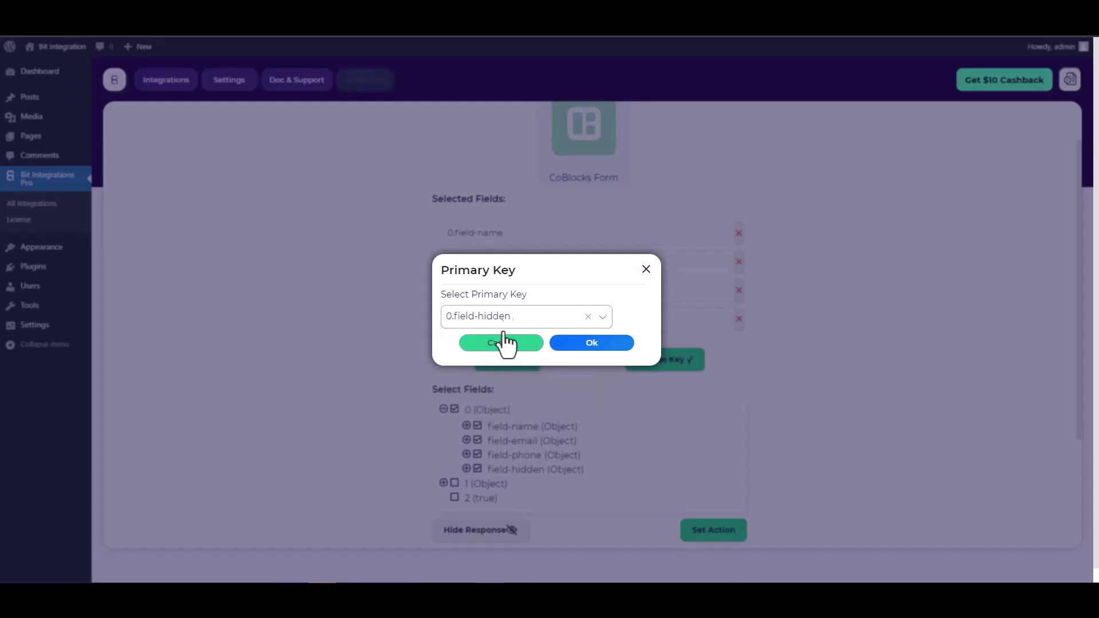
pyautogui.click(595, 350)
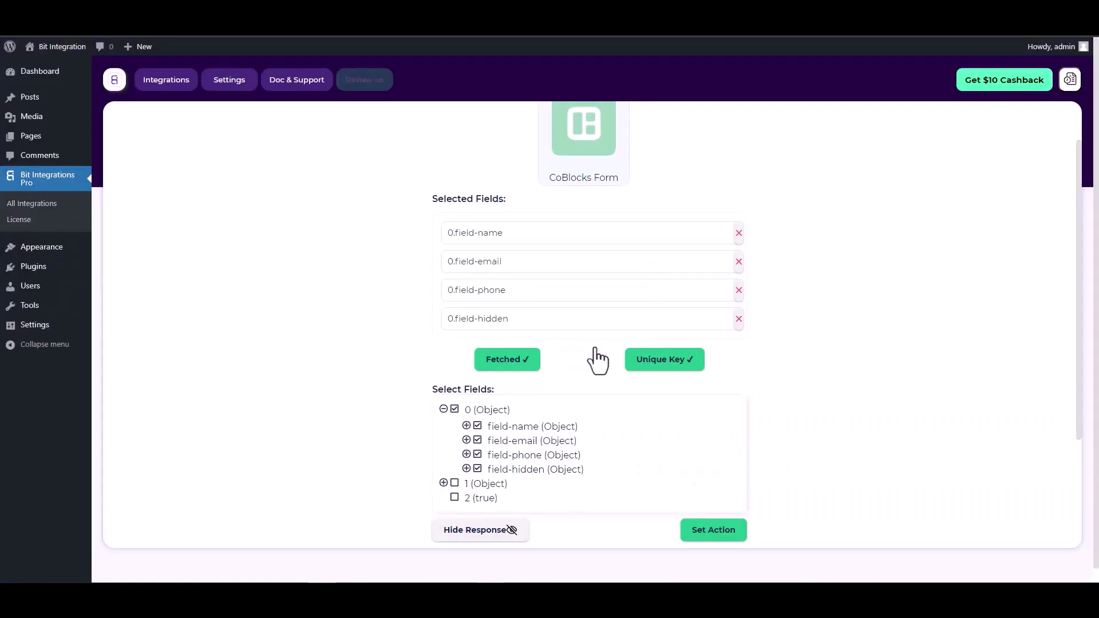
pyautogui.scroll(-2, 579, 341)
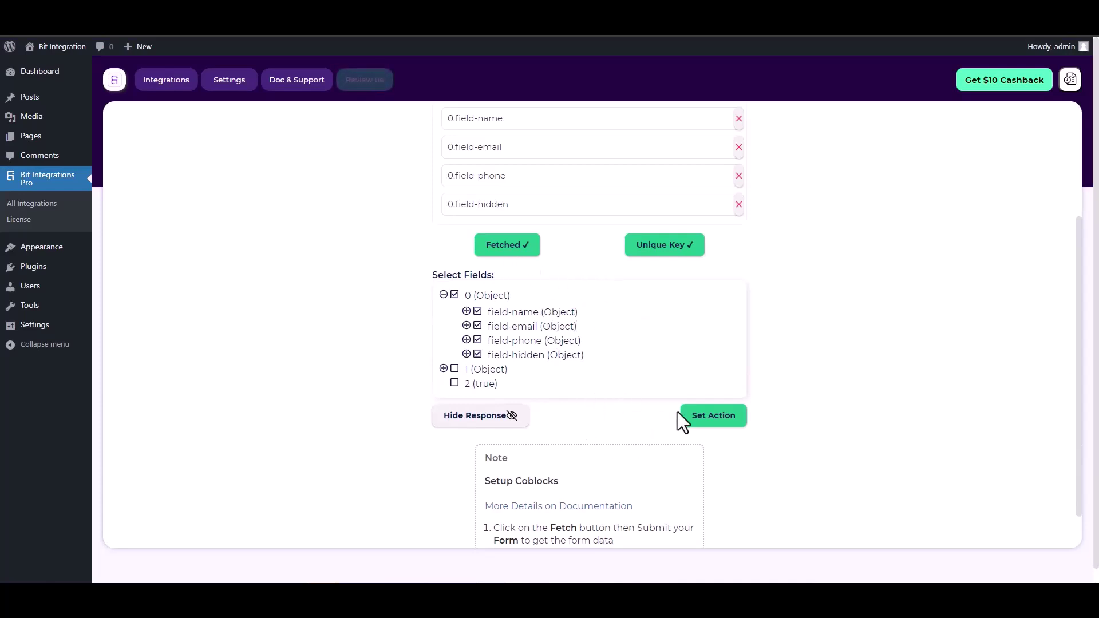
# Search 'mailre' among the actions and choose MailRelay.
pyautogui.click(716, 418)
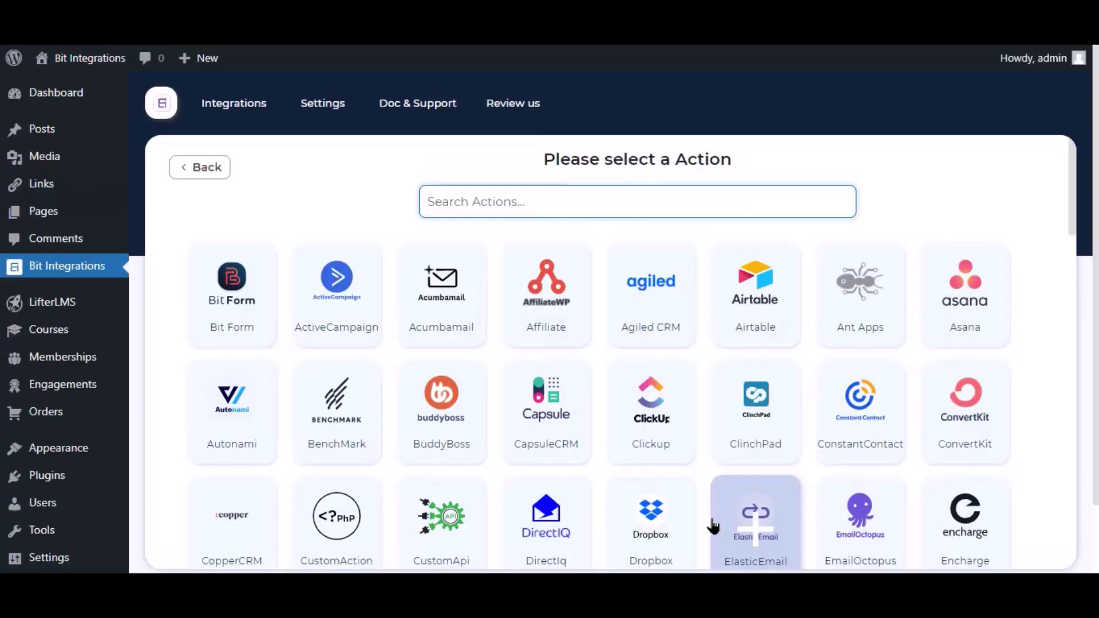
pyautogui.click(742, 532)
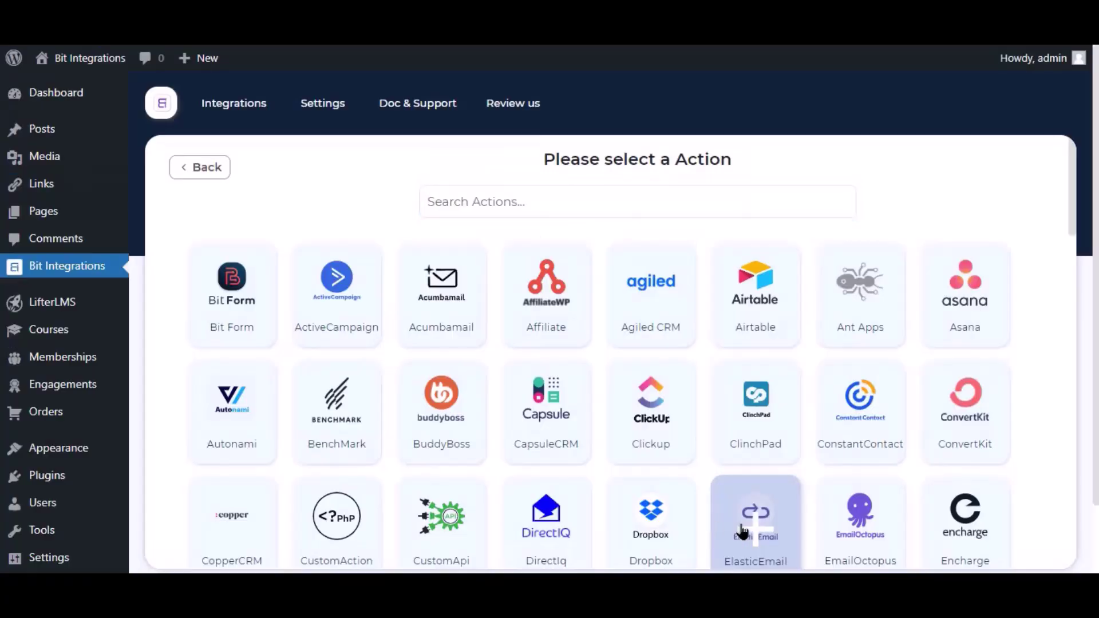
pyautogui.click(563, 202)
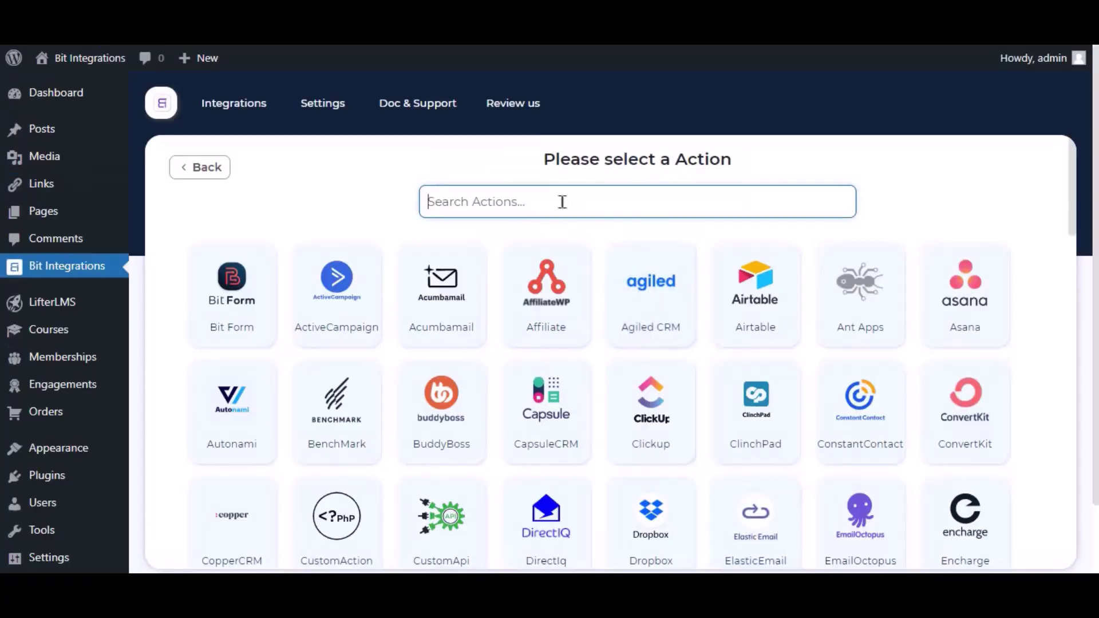
pyautogui.write('mailre')
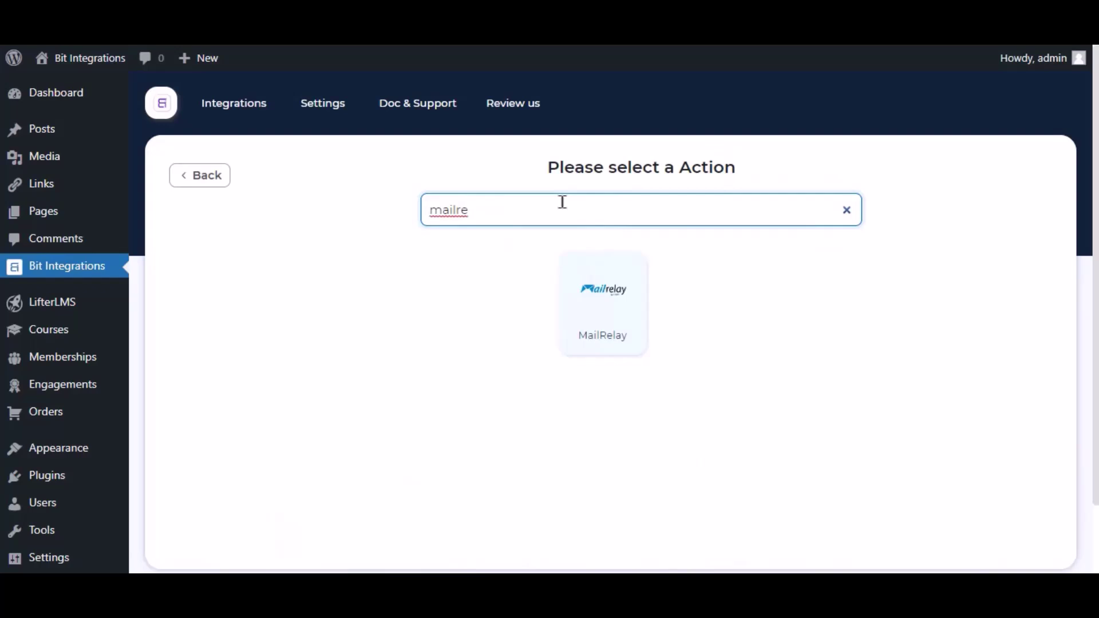
pyautogui.click(589, 307)
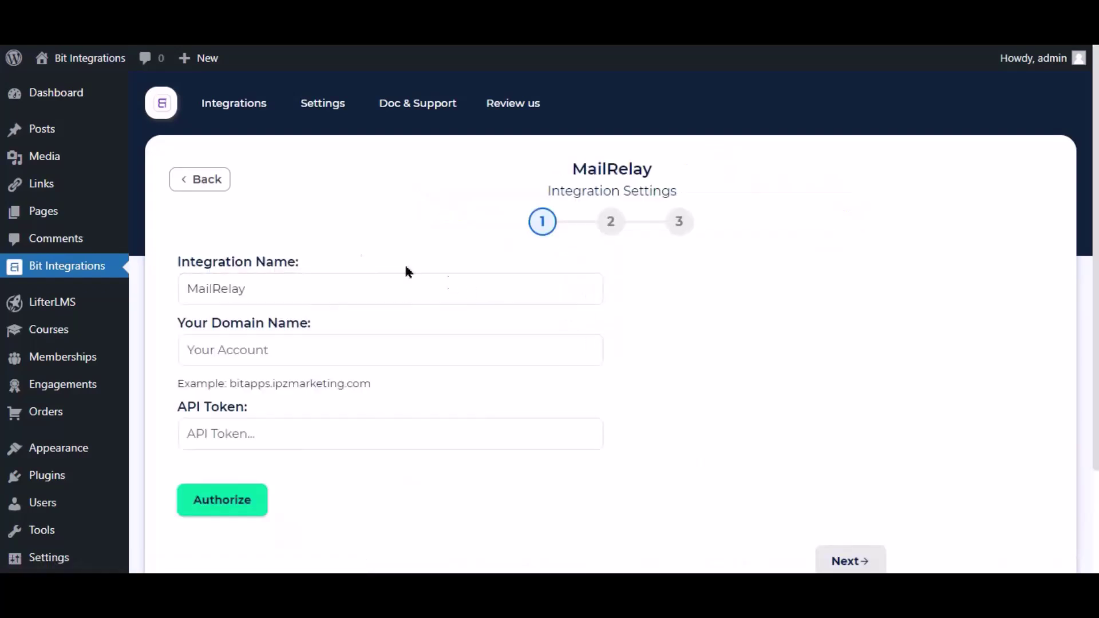
# Enter the MailRelay account domain in Your Domain Name.
pyautogui.moveTo(248, 292); pyautogui.dragTo(182, 299)
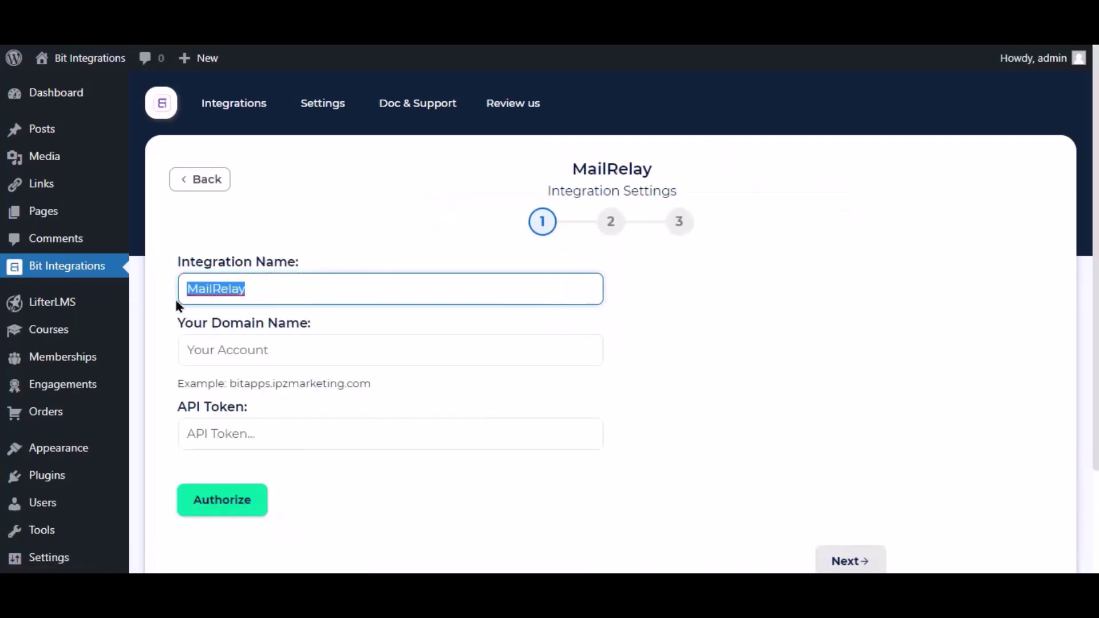
pyautogui.click(221, 290)
pyautogui.click(220, 349)
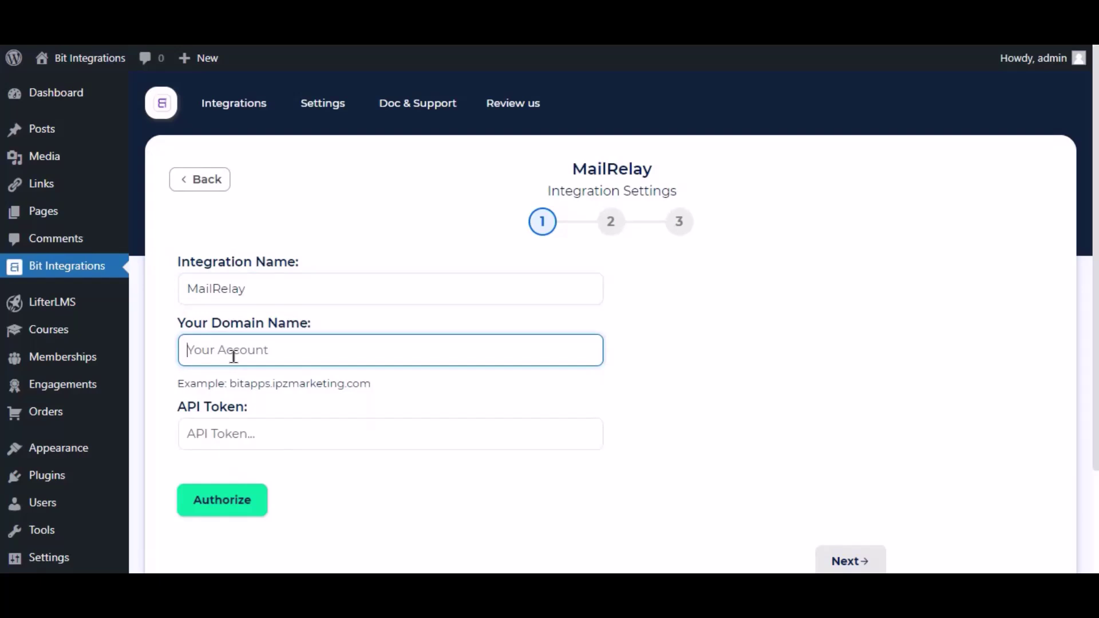
pyautogui.write('almizan')
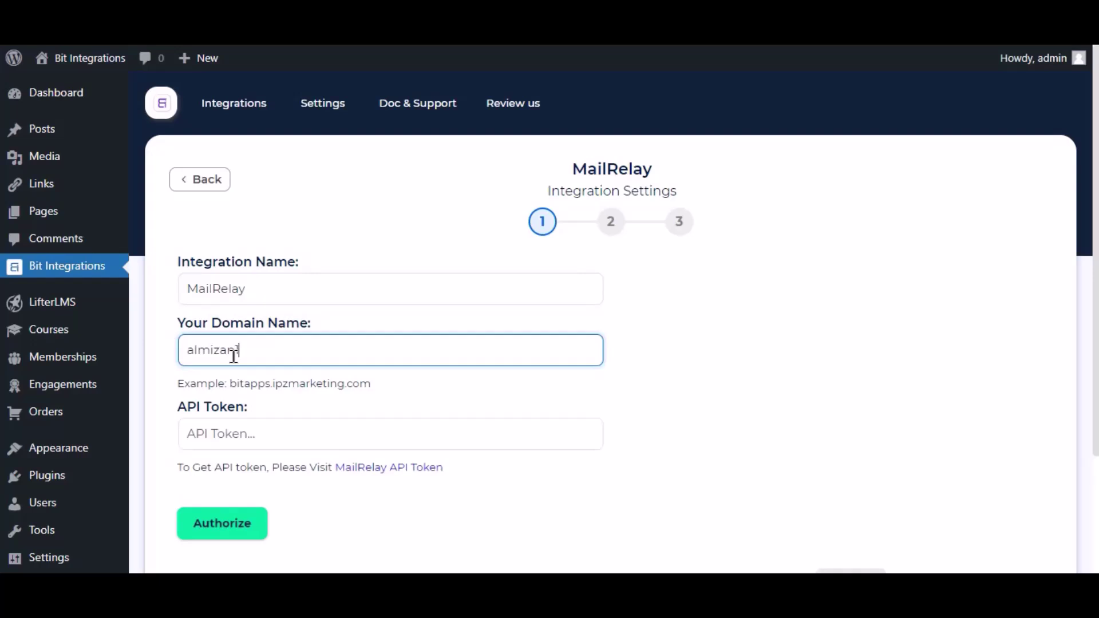
pyautogui.write('1')
# Create a new MailRelay API key and copy its token.
pyautogui.click(404, 469)
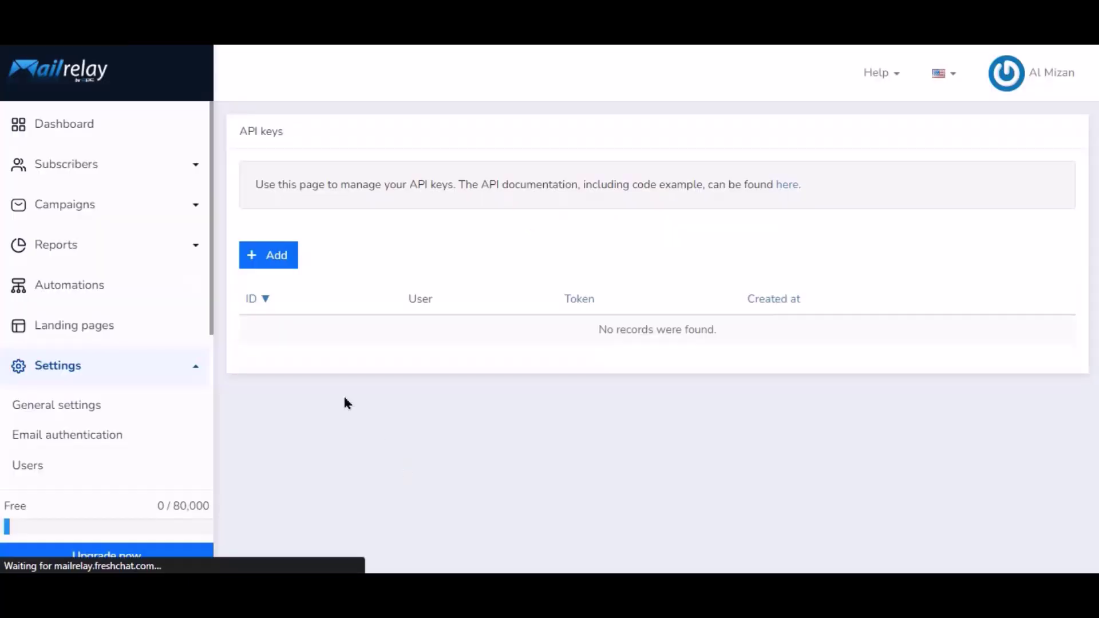
pyautogui.click(275, 261)
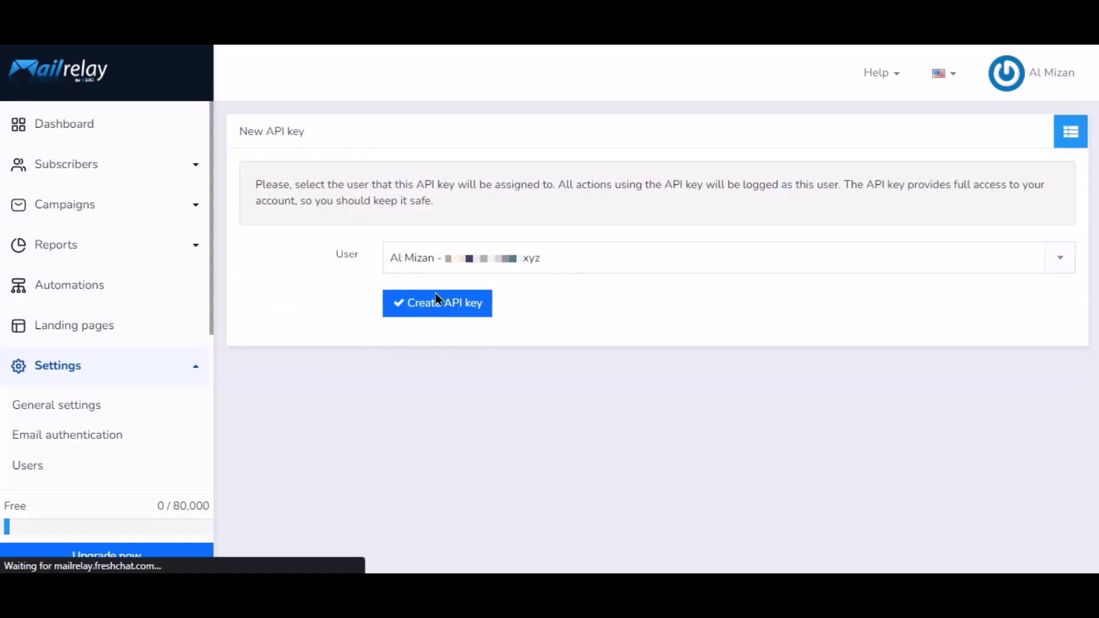
pyautogui.click(446, 309)
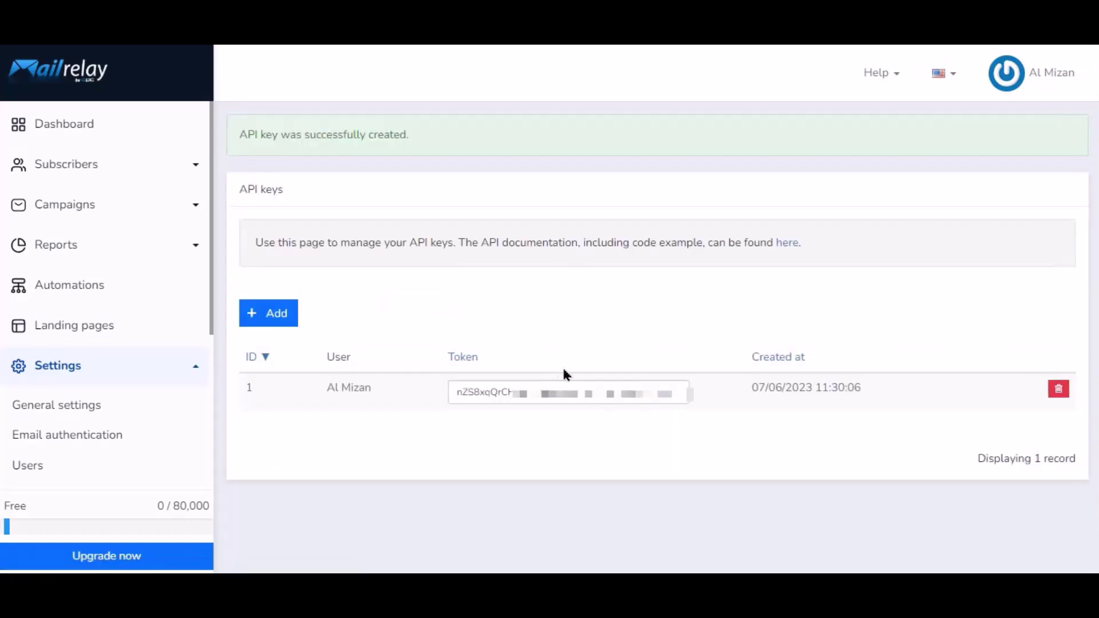
pyautogui.click(567, 384)
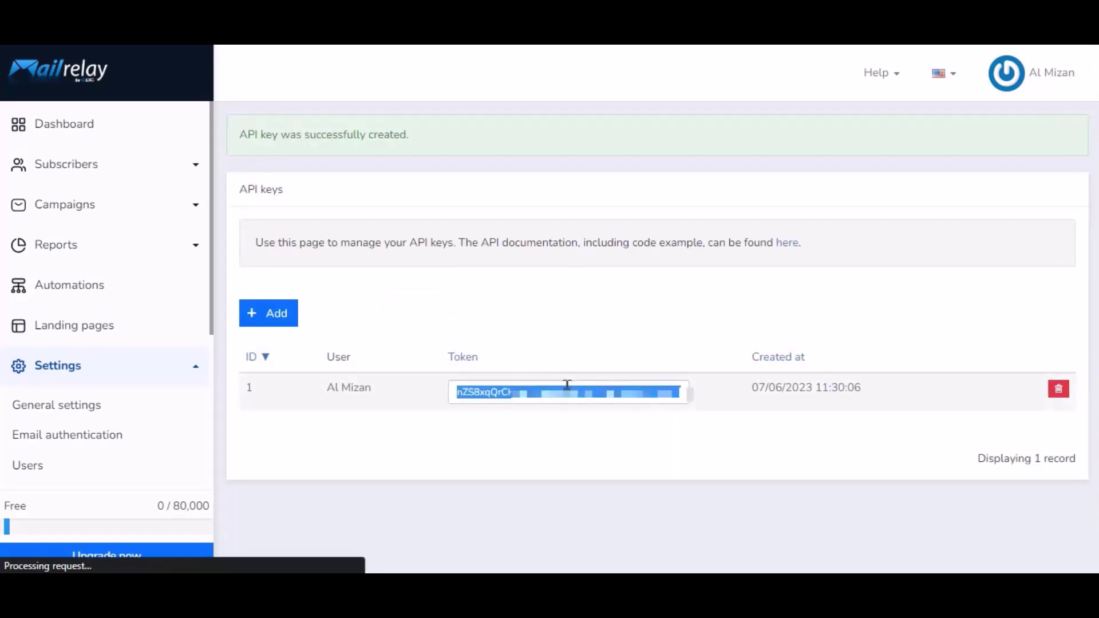
pyautogui.rightClick(568, 385)
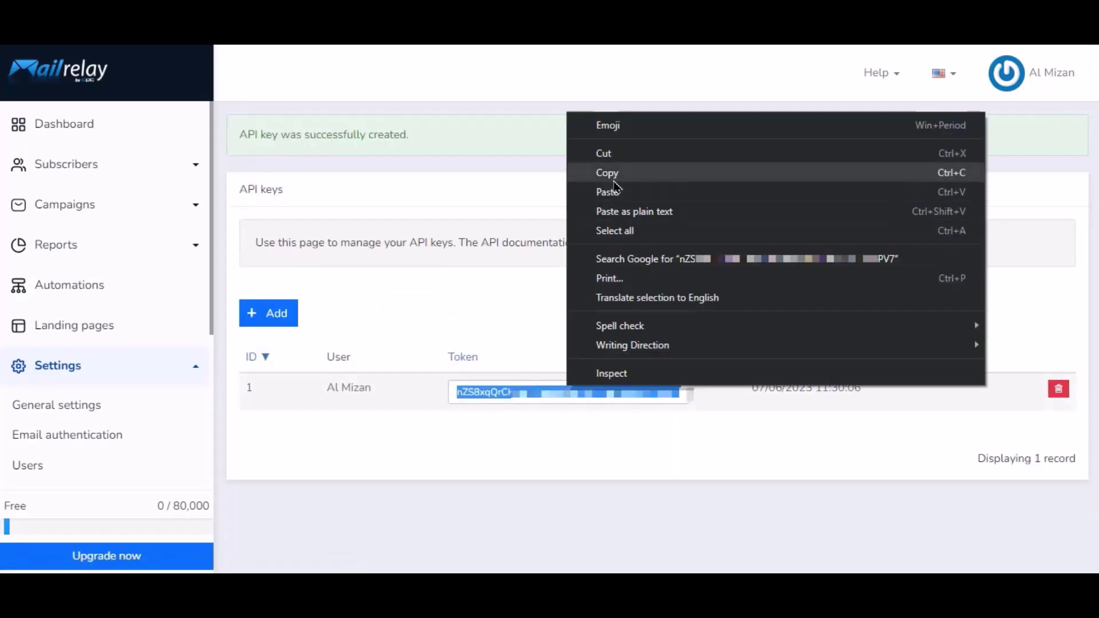
pyautogui.click(608, 173)
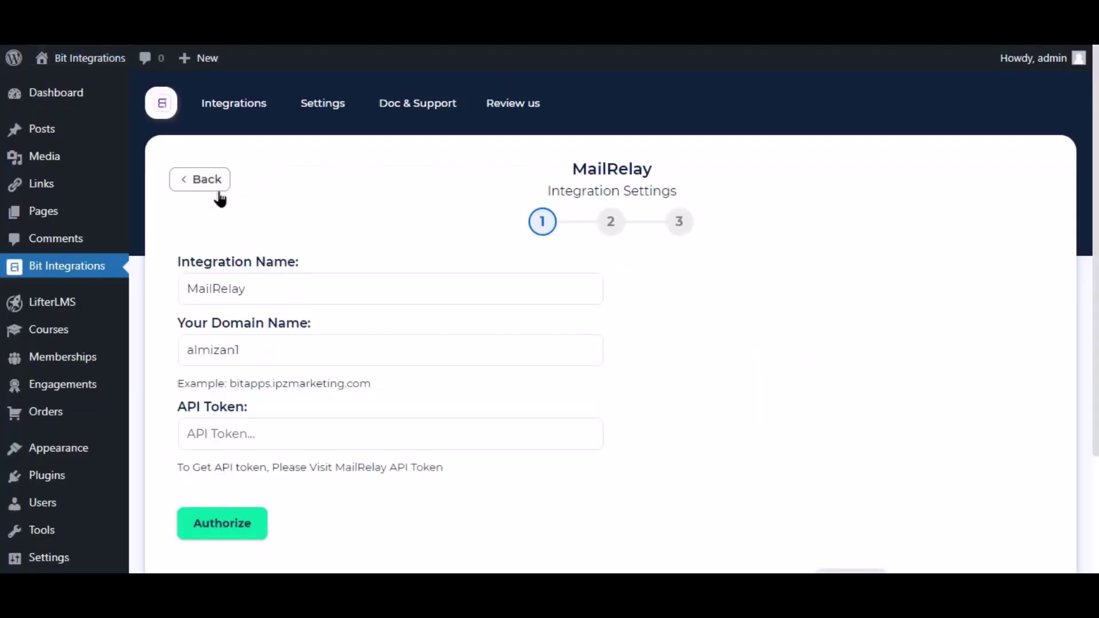
pyautogui.click(258, 445)
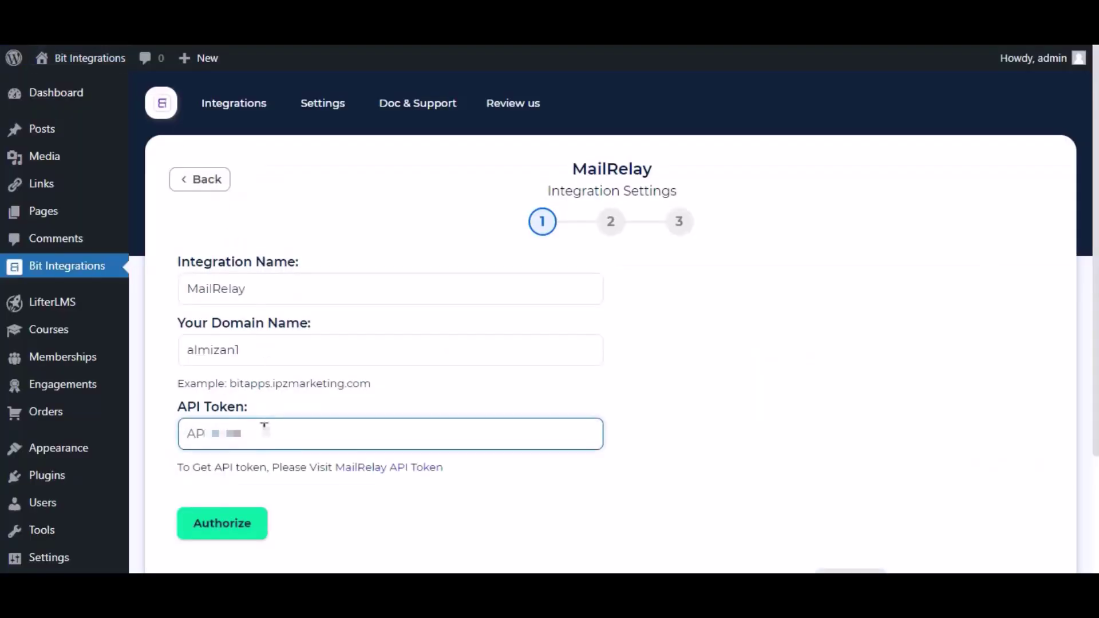
# Paste the copied token into API Token and authorize the MailRelay connection.
pyautogui.rightClick(265, 428)
pyautogui.click(320, 303)
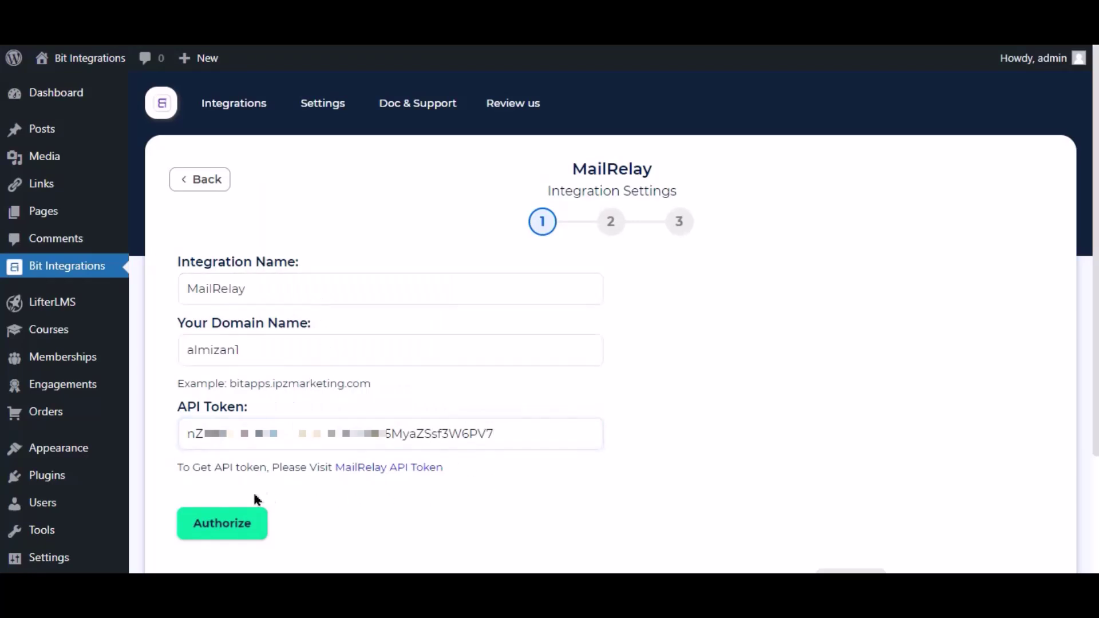
pyautogui.click(231, 525)
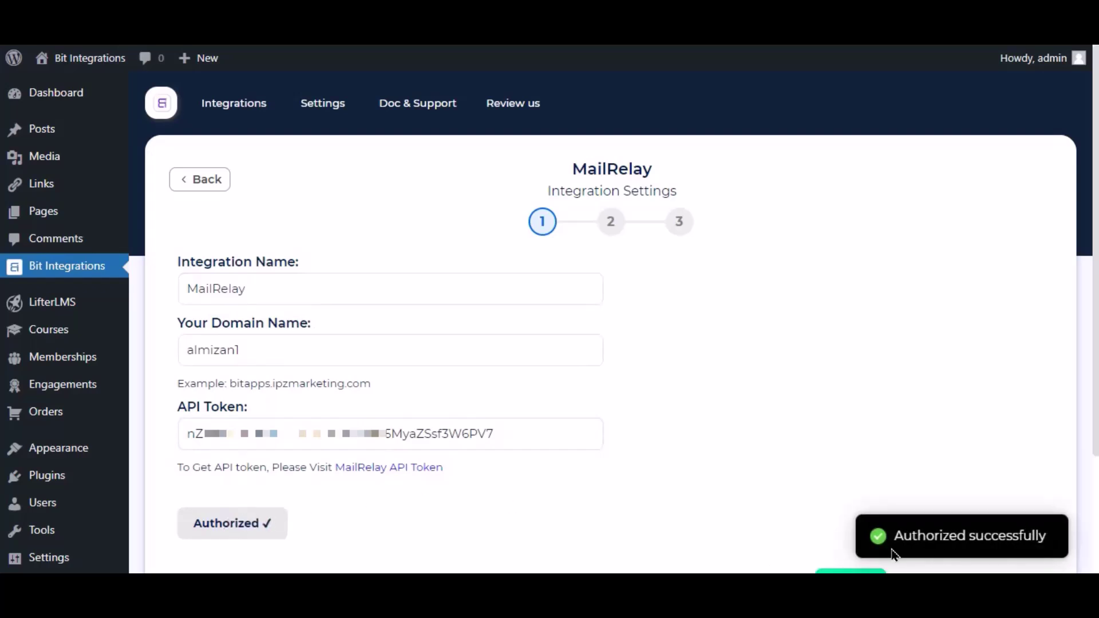
pyautogui.scroll(-3, 814, 476)
# Go to step 2 and set Subscriber Status to Active.
pyautogui.click(834, 438)
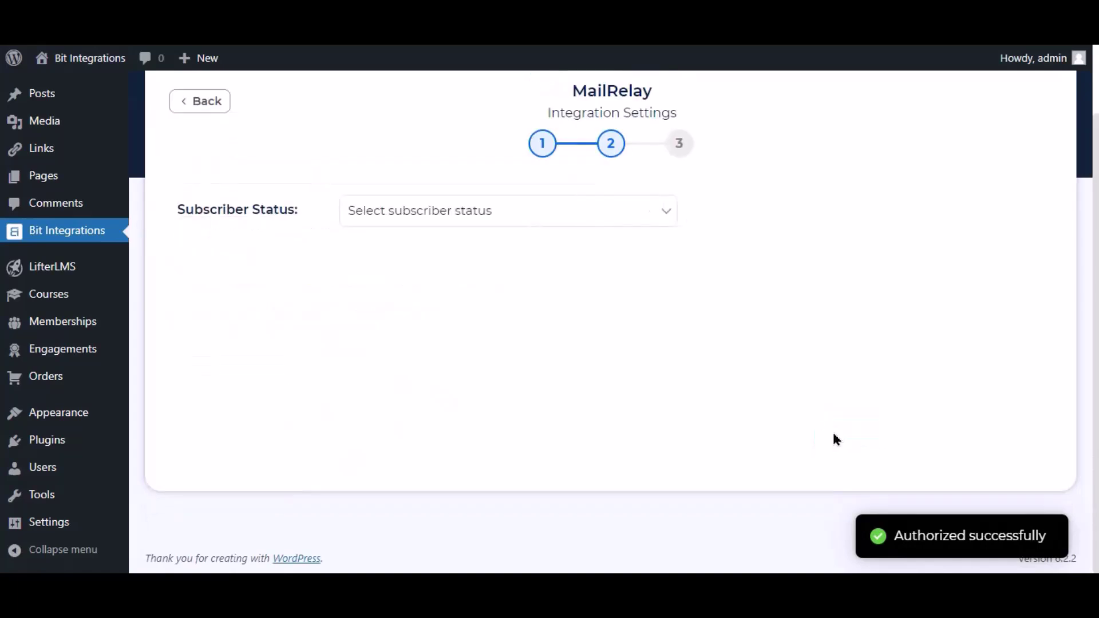
pyautogui.scroll(3, 382, 243)
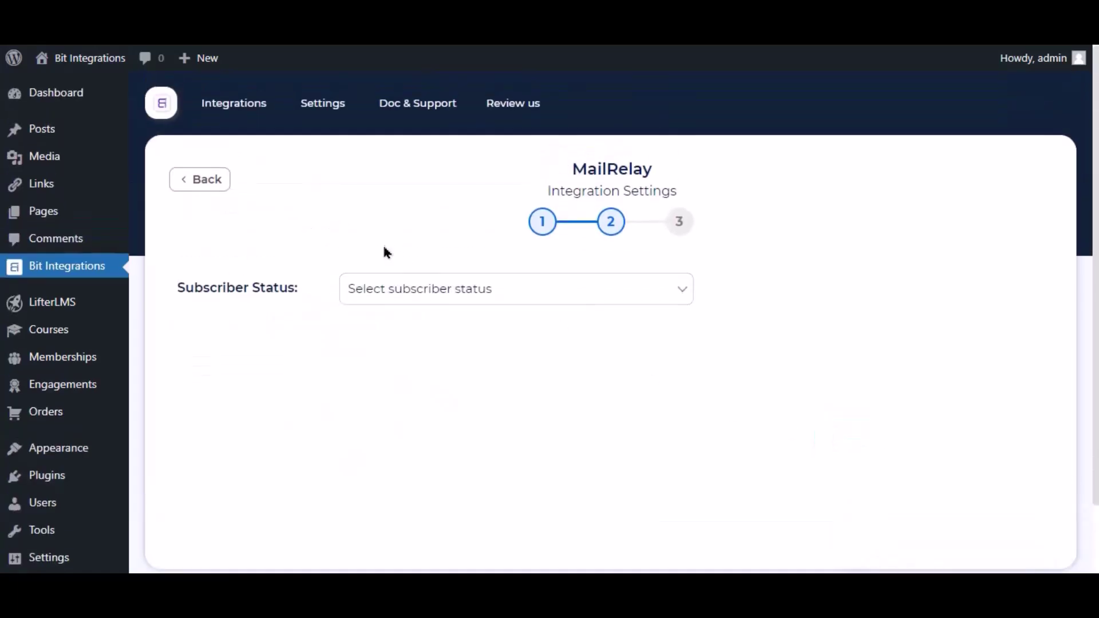
pyautogui.click(427, 290)
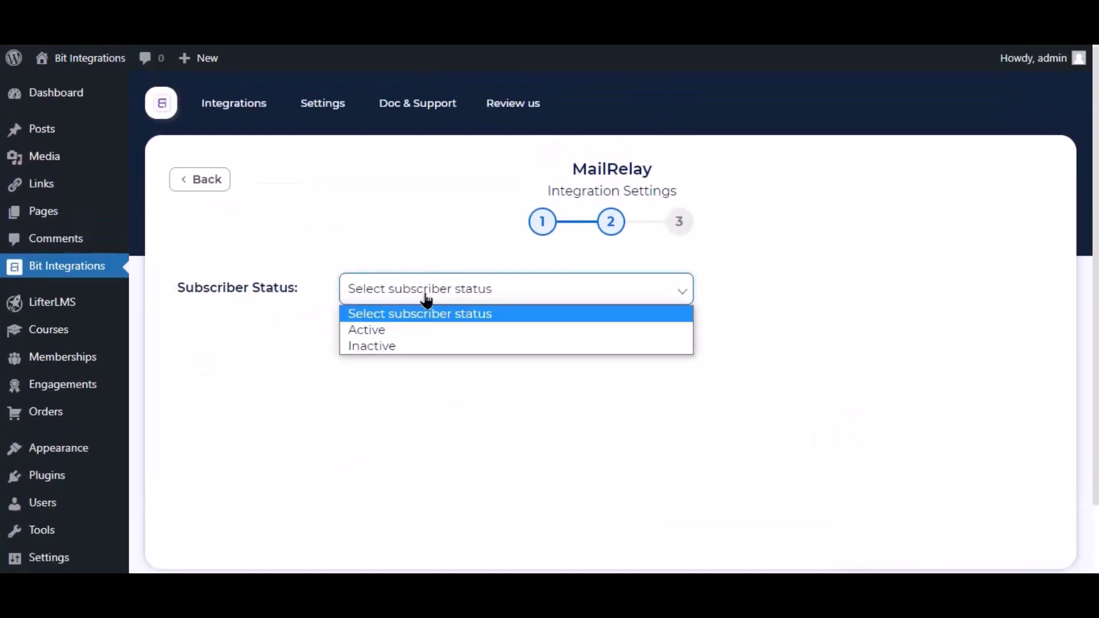
pyautogui.click(380, 331)
# Map the form's Email to Email and Nick Name to MailRelay's Name.
pyautogui.click(411, 428)
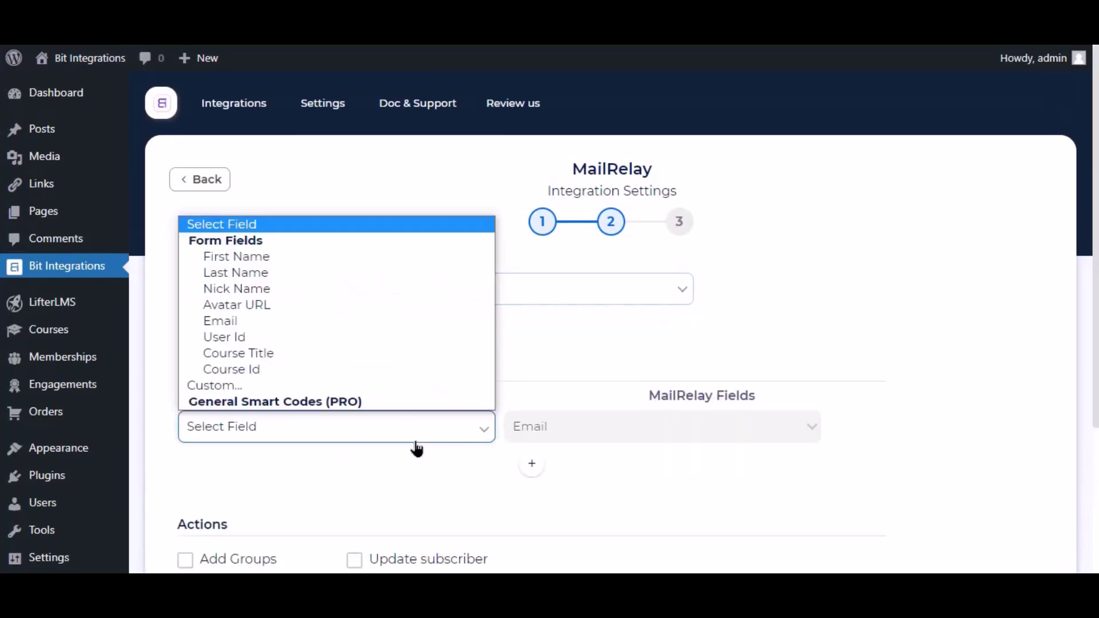
pyautogui.click(248, 322)
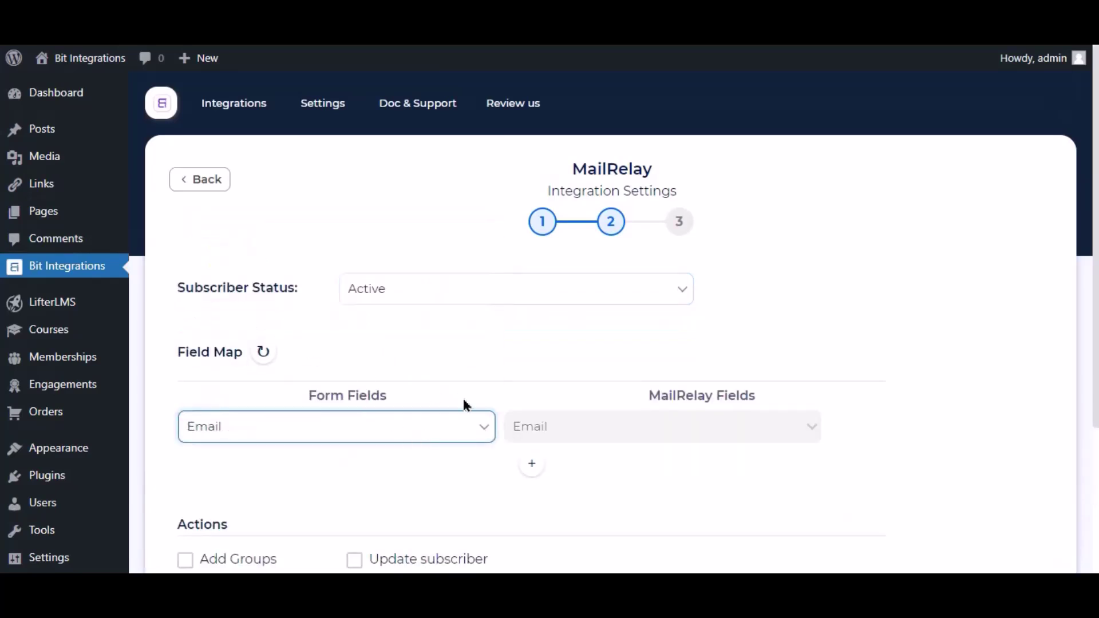
pyautogui.click(532, 479)
pyautogui.click(565, 469)
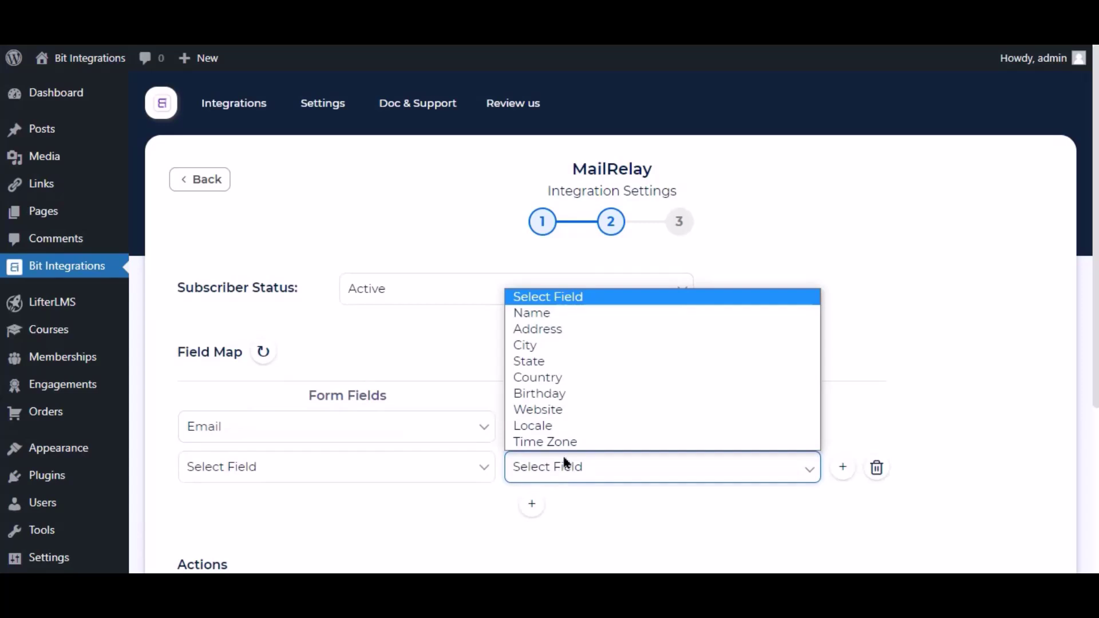
pyautogui.click(550, 313)
pyautogui.click(457, 469)
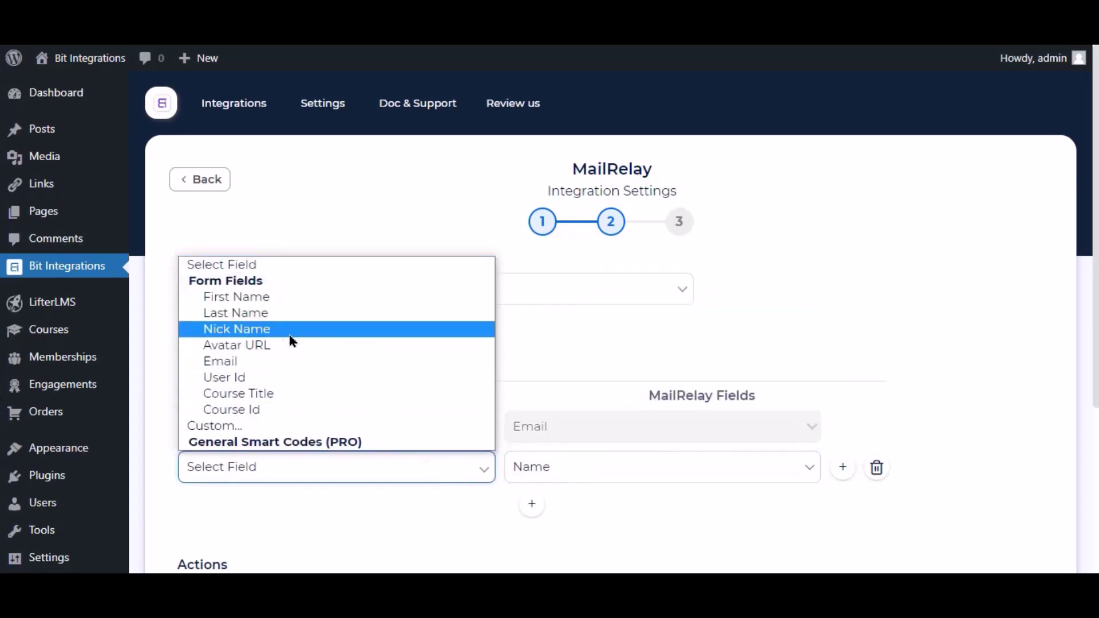
pyautogui.click(251, 336)
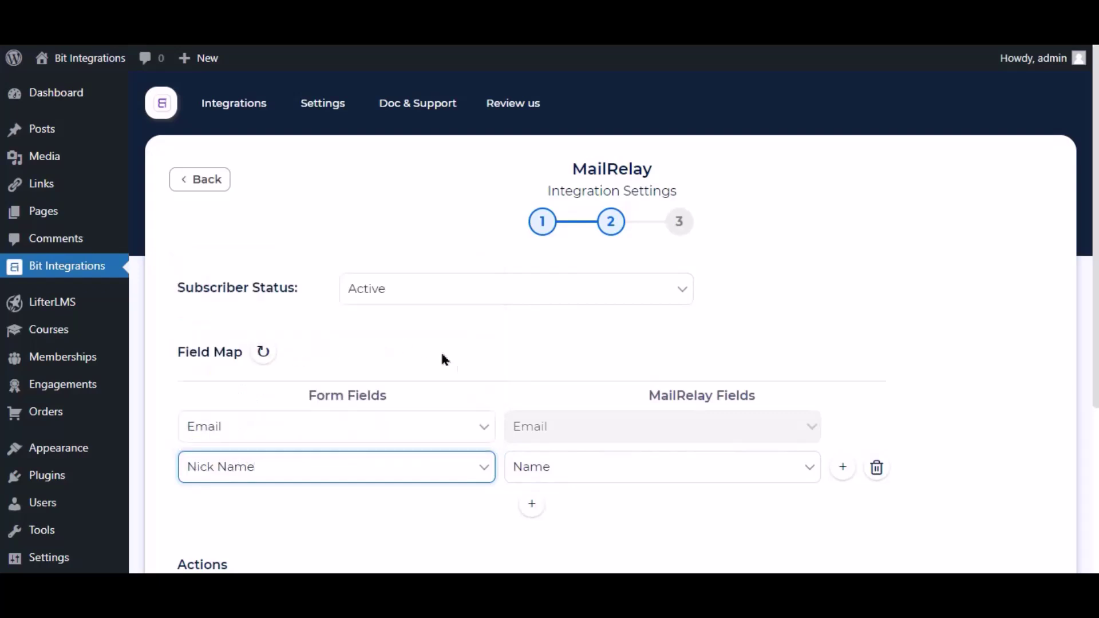
pyautogui.scroll(-3, 492, 367)
pyautogui.click(555, 319)
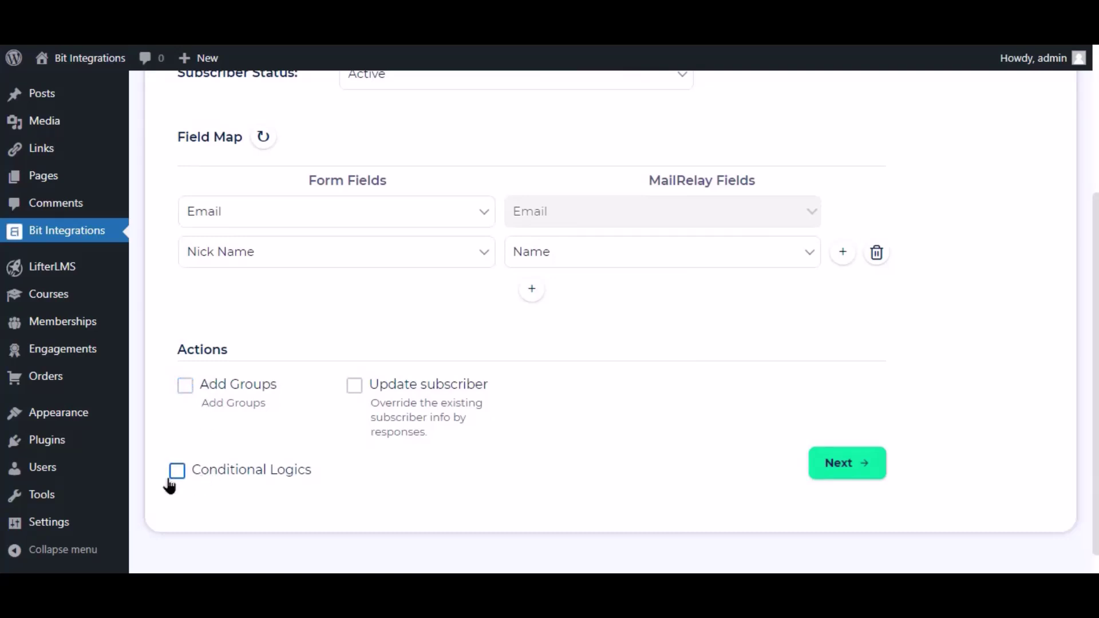
# Leave conditional logic off, then finish and save the MailRelay integration.
pyautogui.click(202, 478)
pyautogui.scroll(-3, 230, 458)
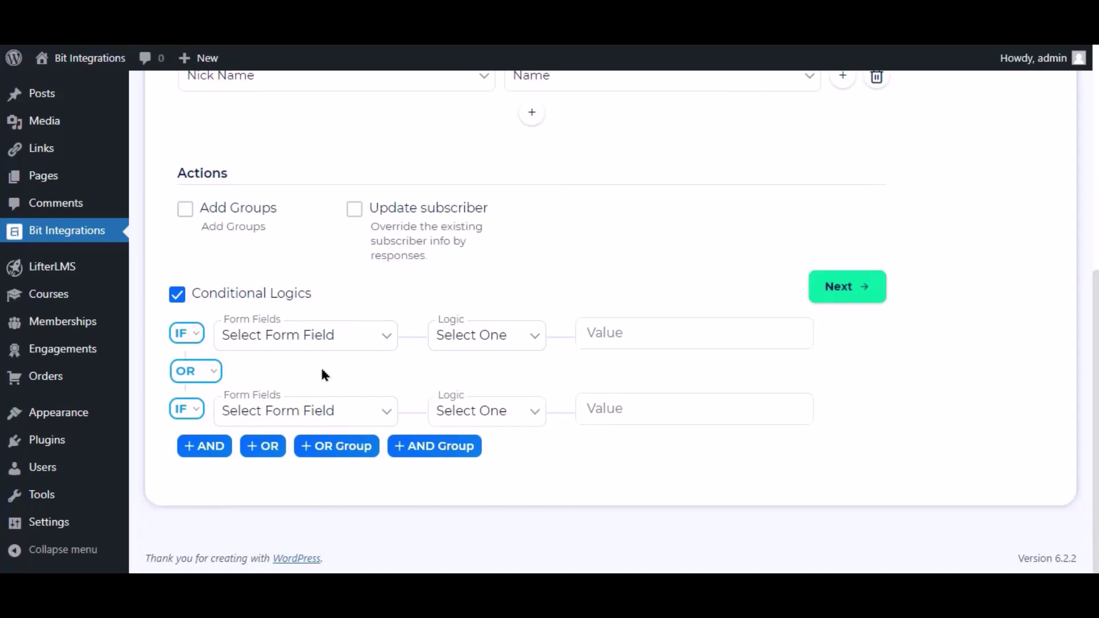
pyautogui.click(189, 295)
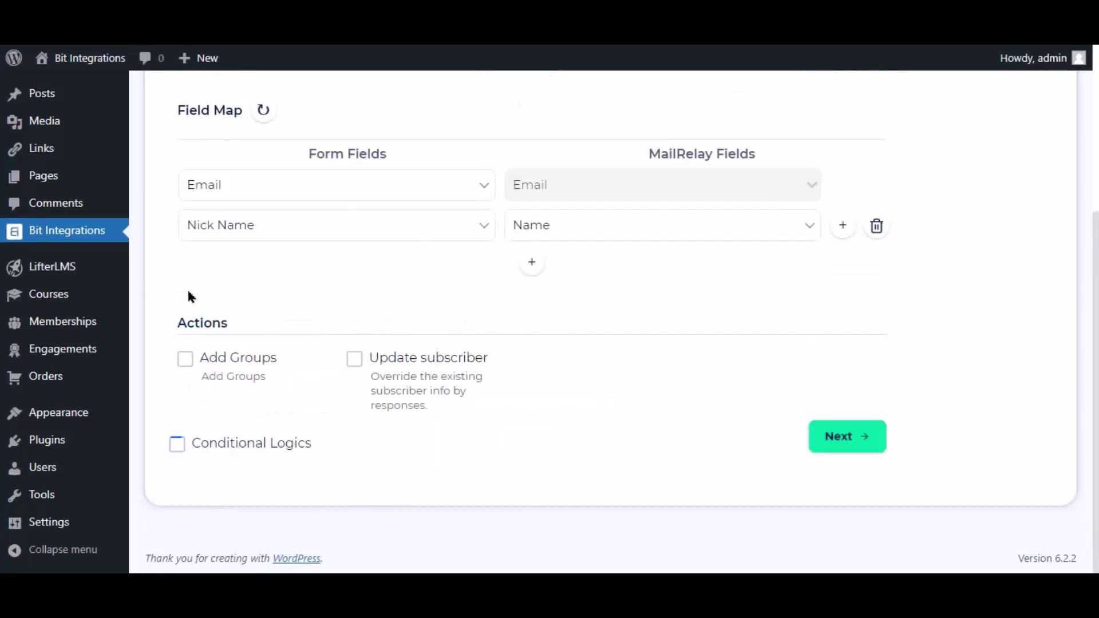
pyautogui.click(825, 445)
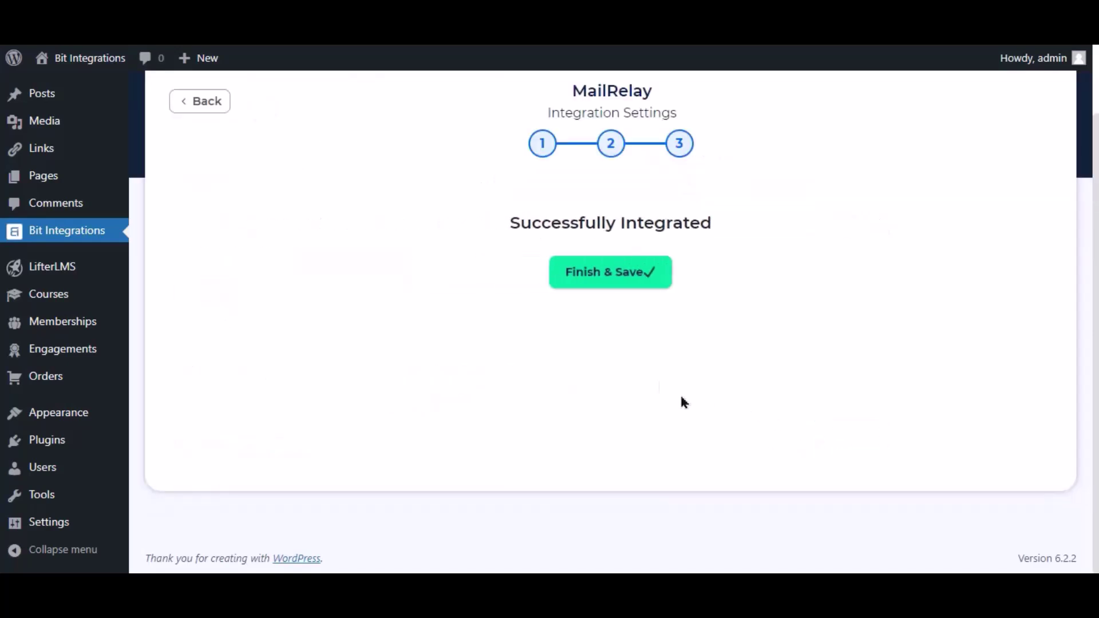
pyautogui.click(630, 279)
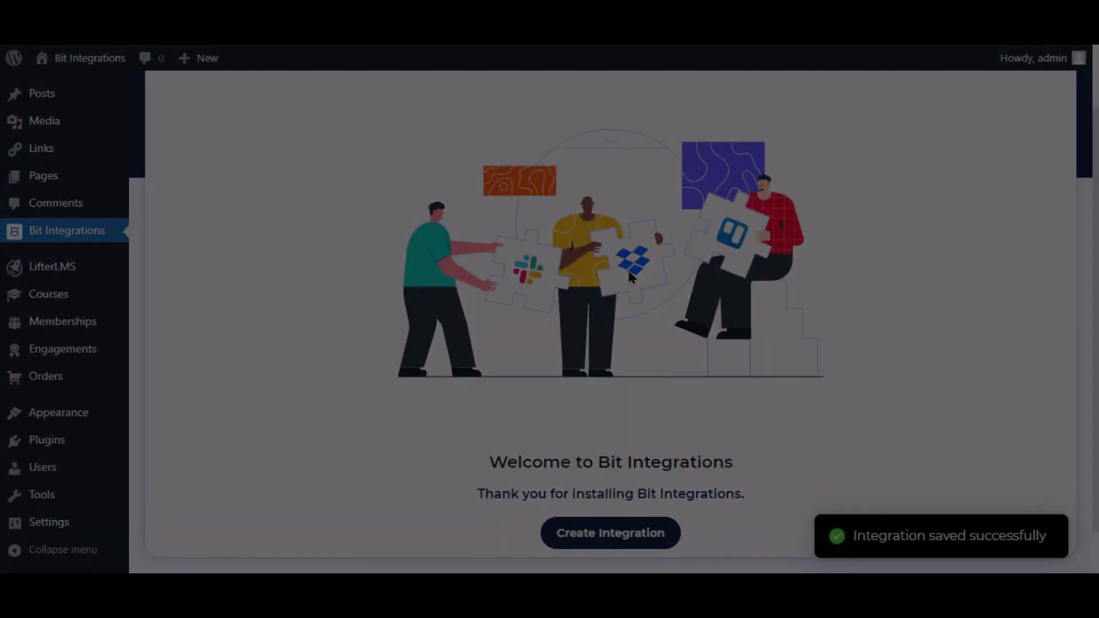
pyautogui.write('B')
pyautogui.write('it Integrations')
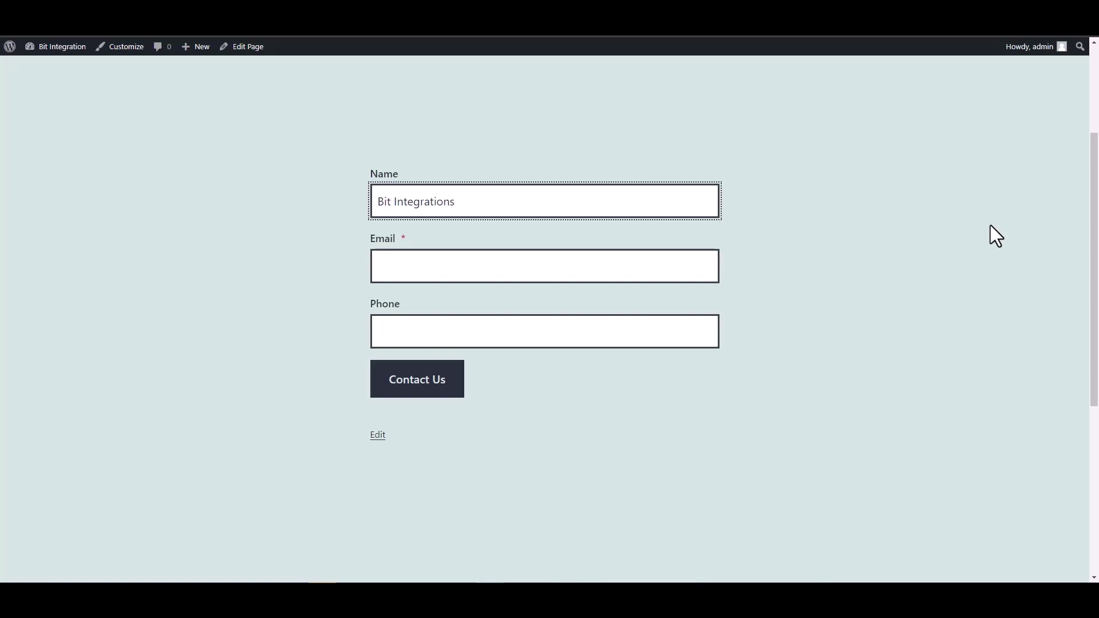
# Fill in the test entry's e-mail address and phone number and submit the contact form.
pyautogui.click(673, 265)
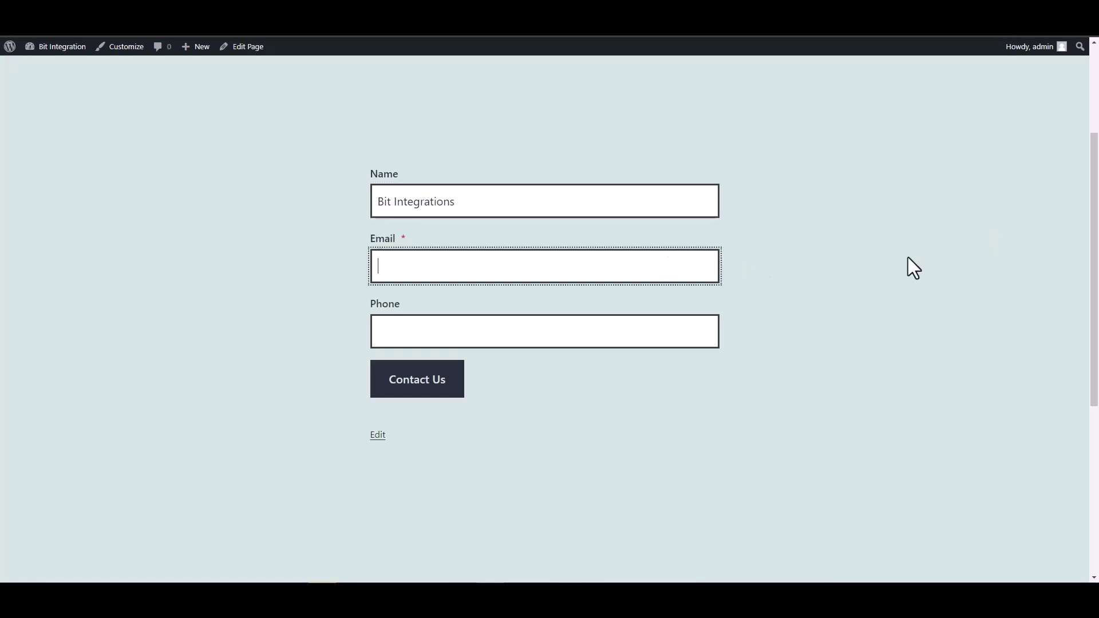
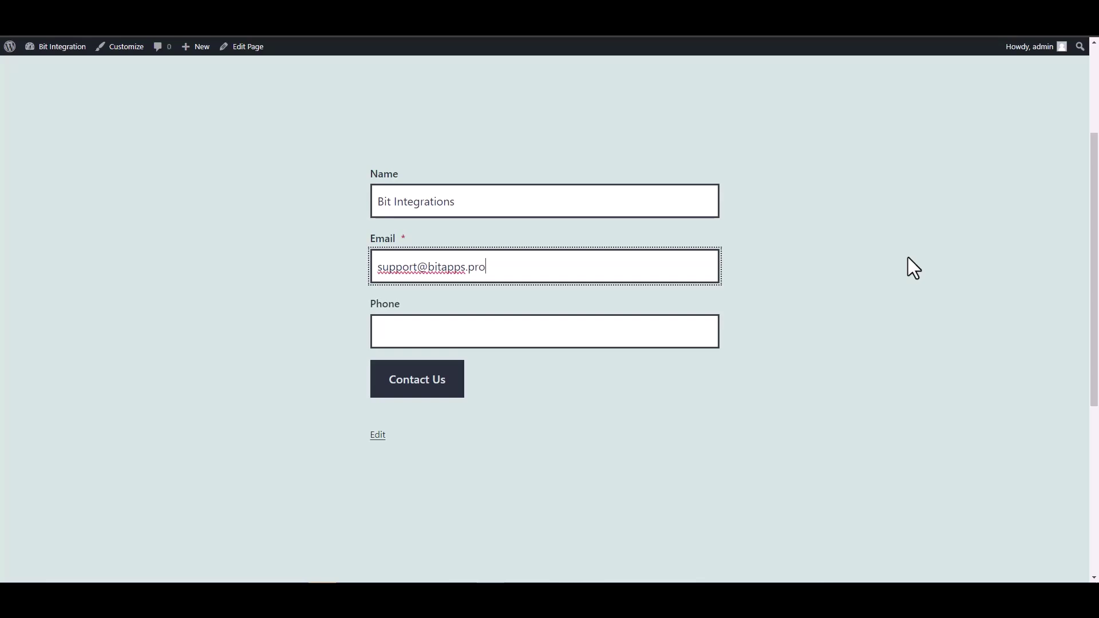
pyautogui.click(650, 332)
pyautogui.write('4445')
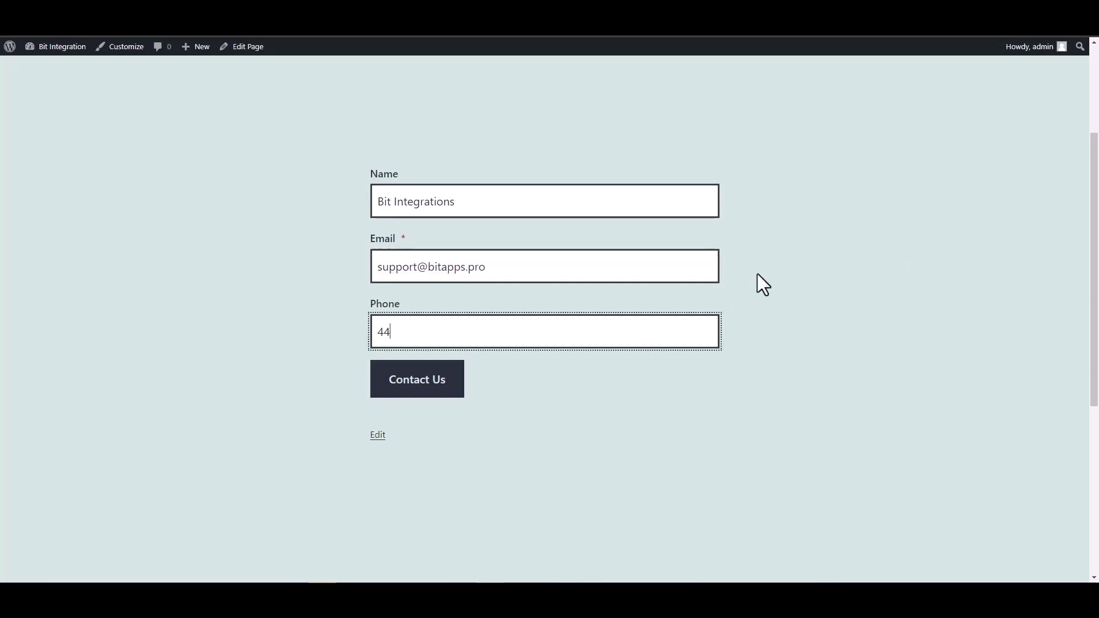
pyautogui.write('55666')
pyautogui.click(455, 379)
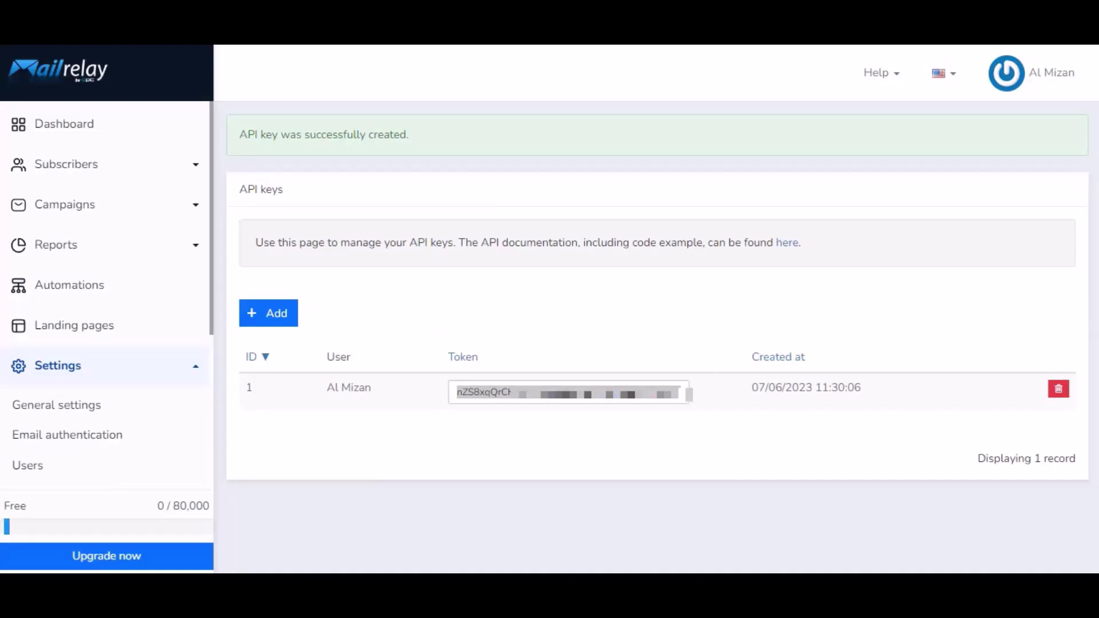
# Open MailRelay's Subscribers list to find Bit Integrations listed as Active.
pyautogui.click(67, 166)
pyautogui.click(81, 205)
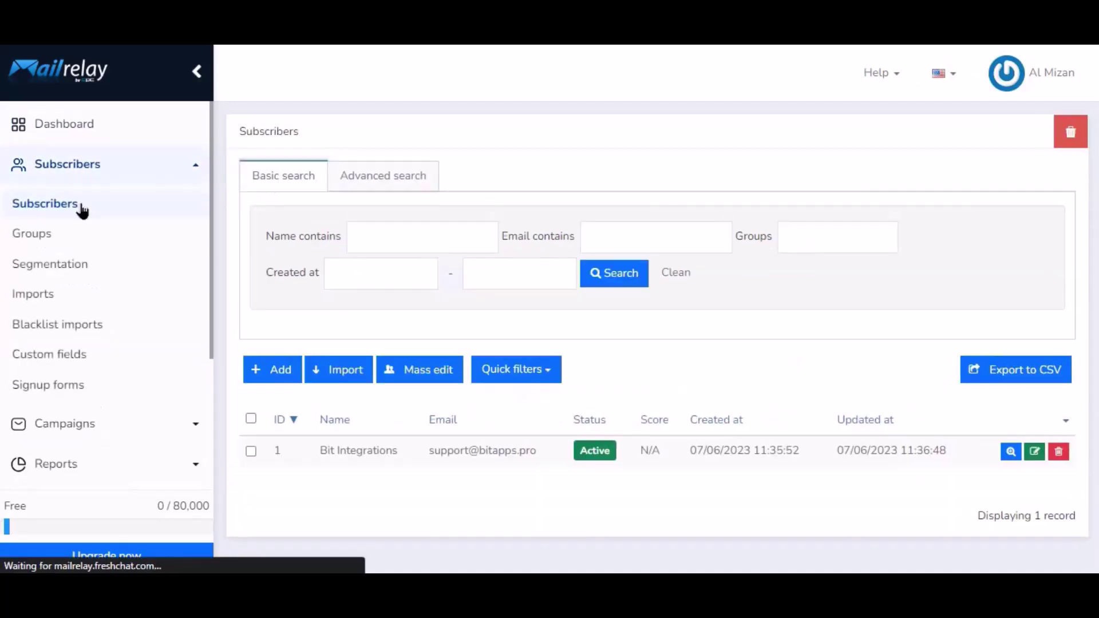
pyautogui.click(308, 455)
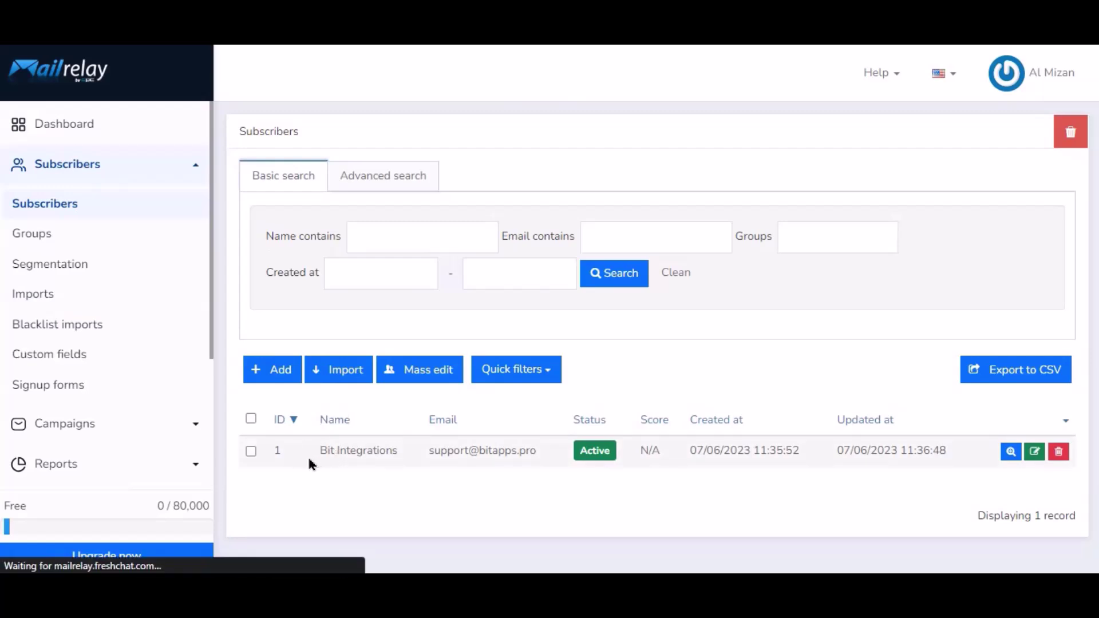